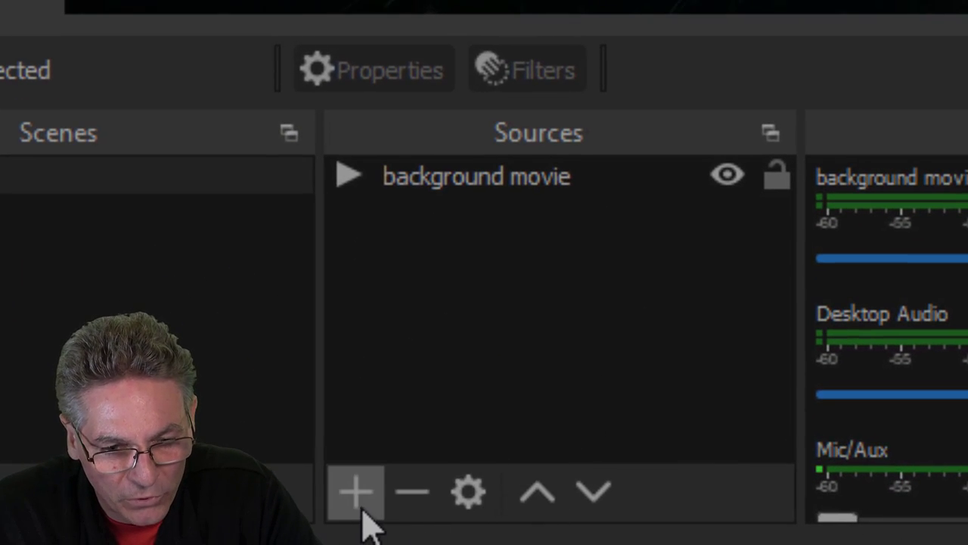
- Add a new Text Slide Show (GDI+) source to the scene, keeping its default name
left_click(360, 504)
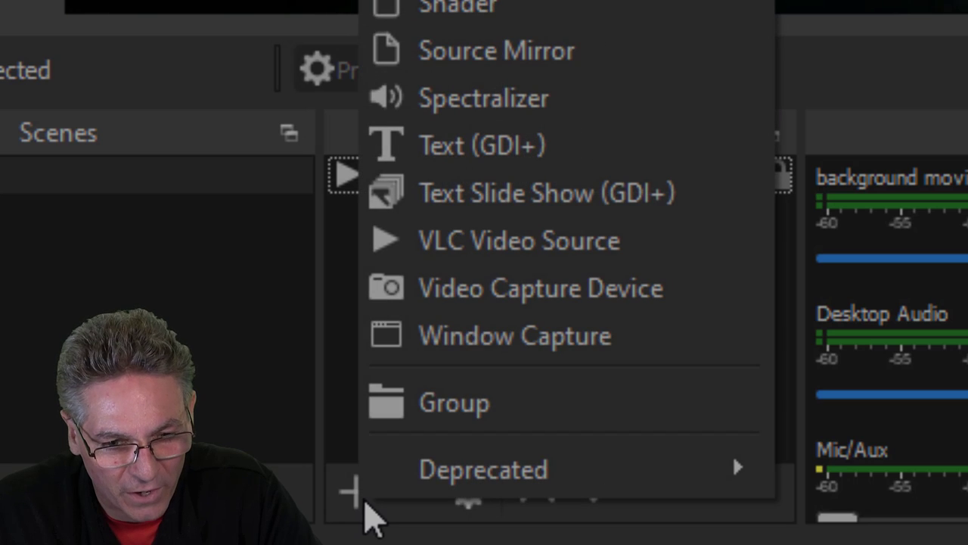
left_click(713, 198)
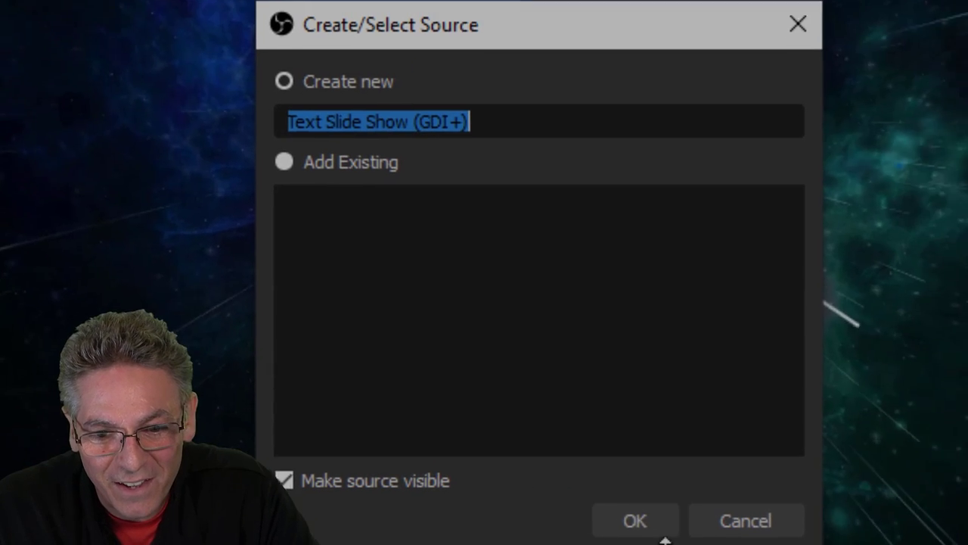
left_click(643, 524)
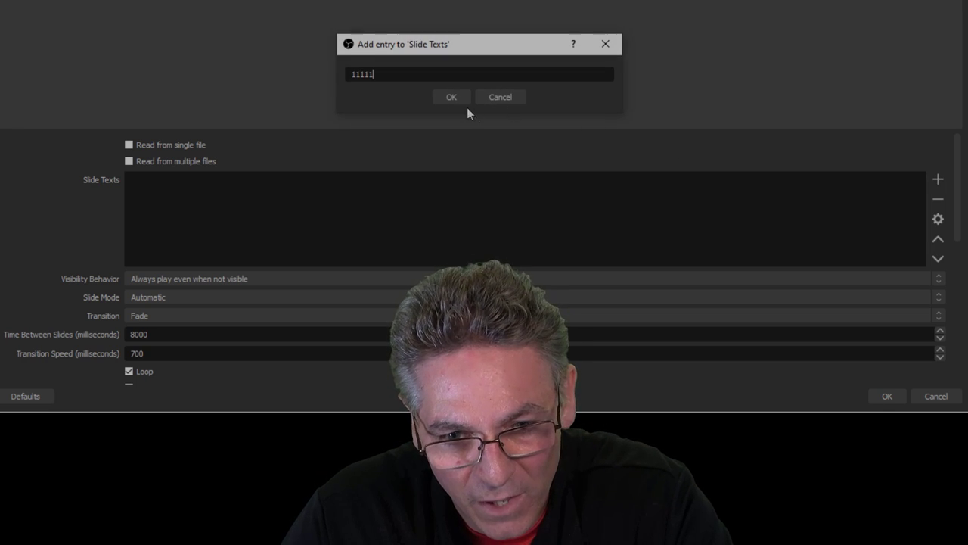
- Add the slide texts 11111, 222222 and 333333 to the slide show source and accept its properties
left_click(939, 184)
type("2")
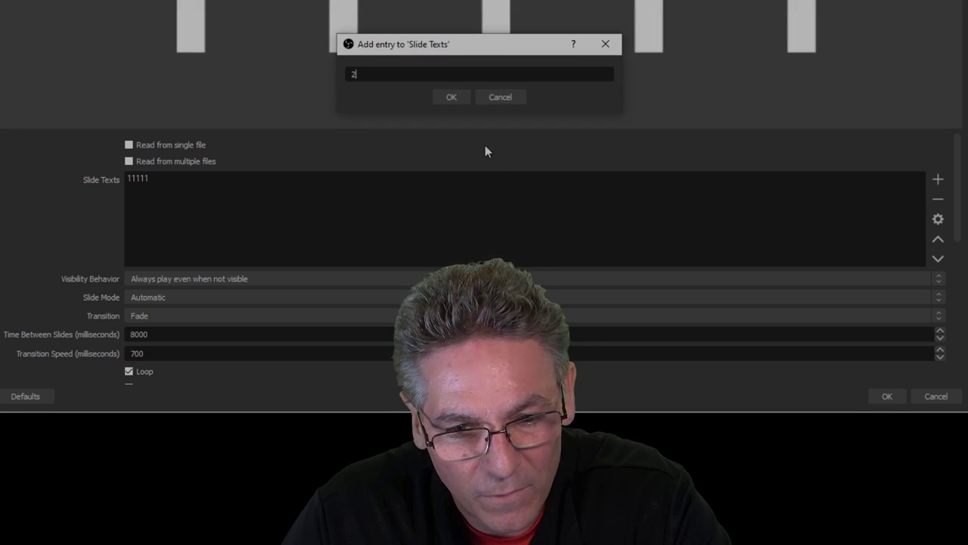
type("22222")
left_click(452, 98)
left_click(938, 180)
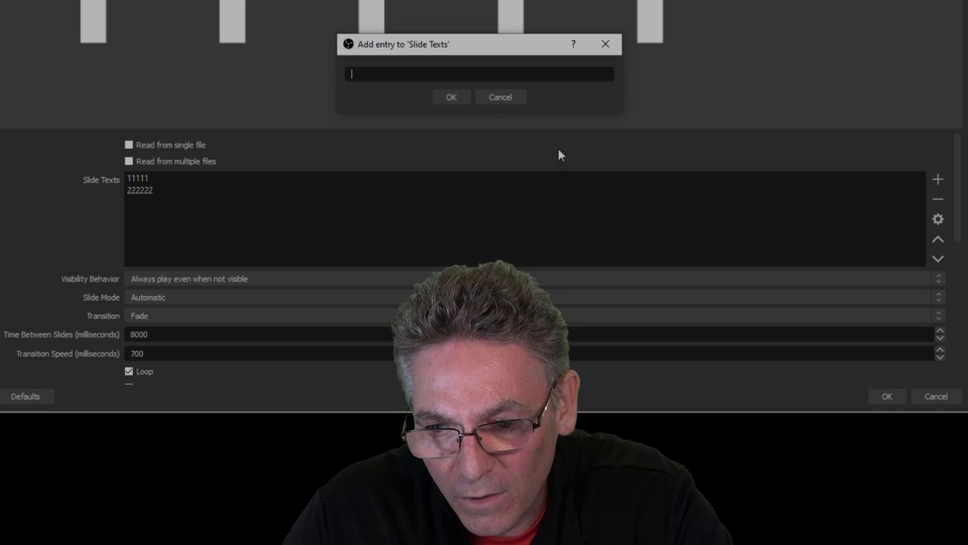
type("333333")
left_click(451, 98)
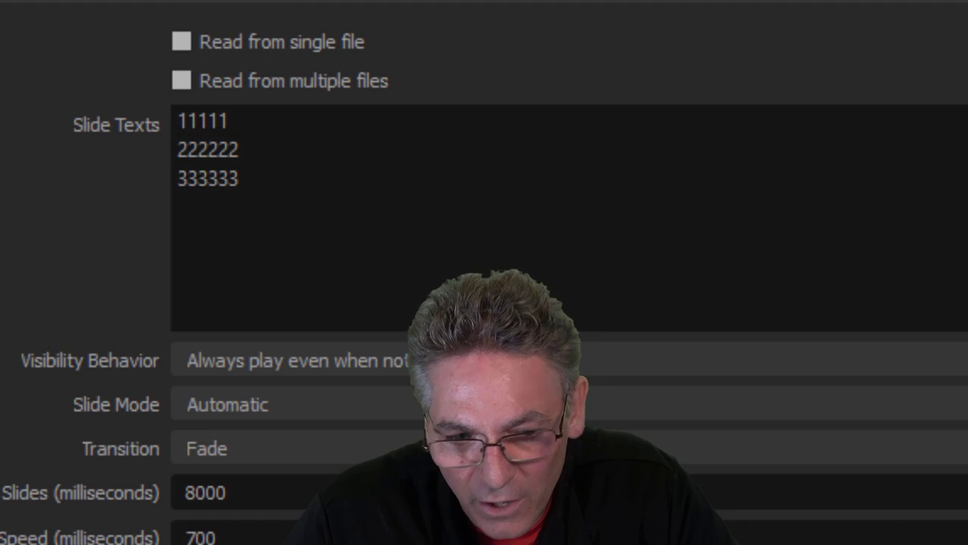
key("Return")
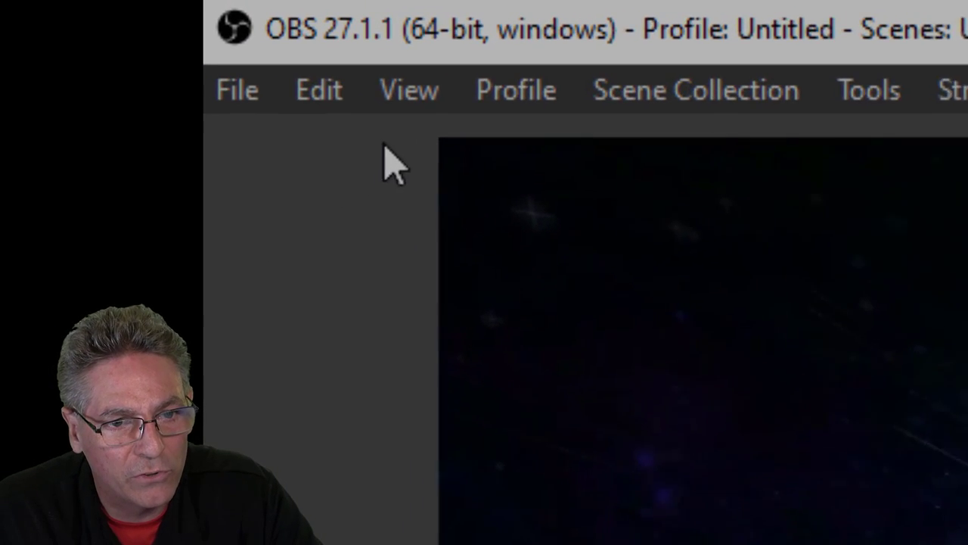
- Show the OBS Text Slide Show dock and attach it along the left side of the preview canvas
left_click(407, 94)
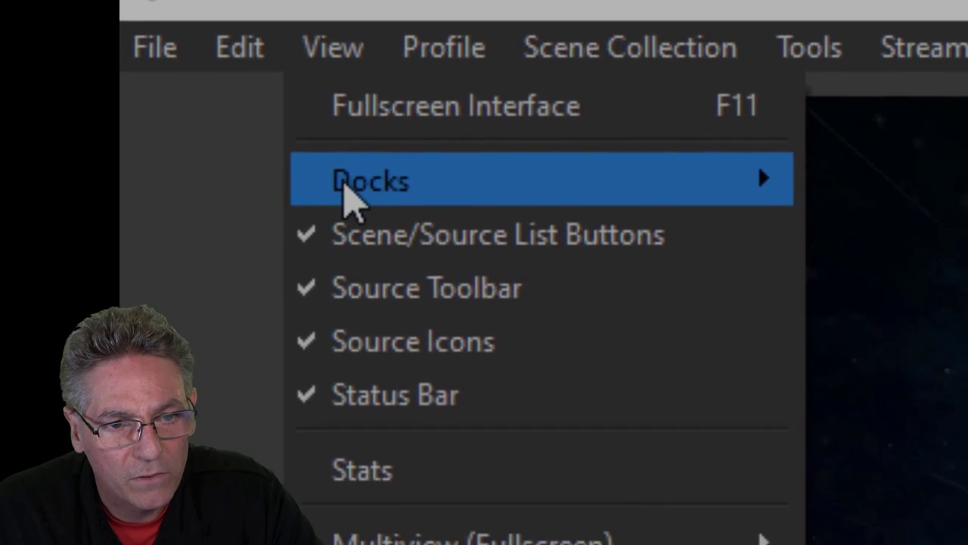
mouse_move(352, 198)
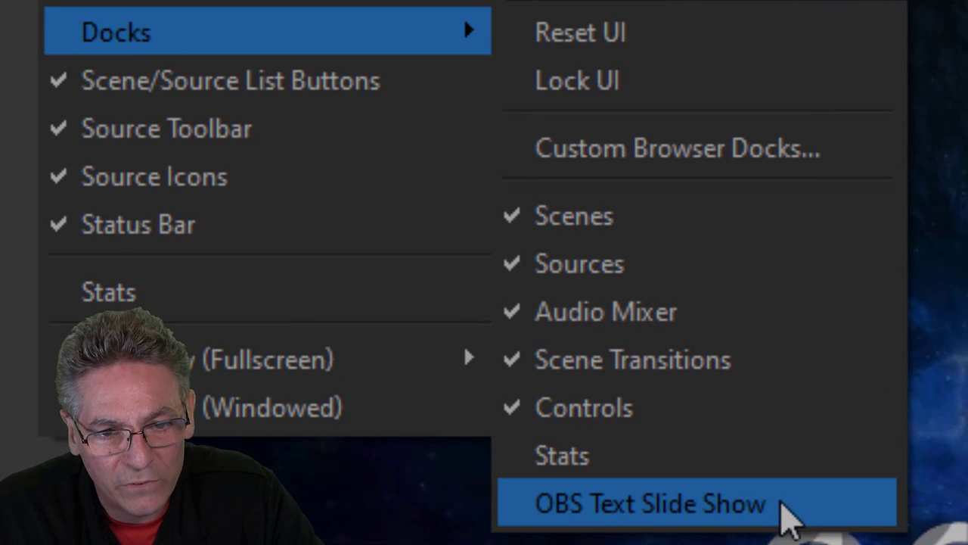
left_click(802, 518)
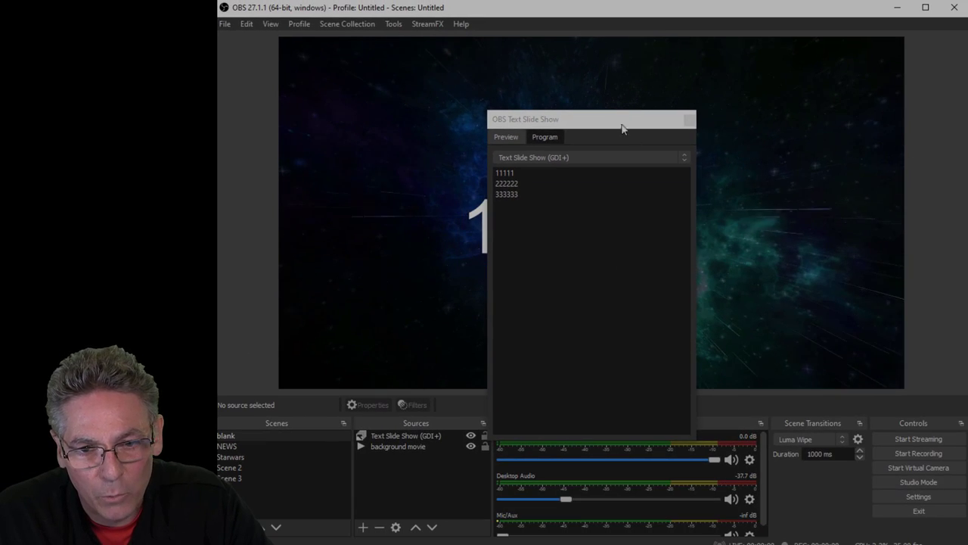
left_click_drag(623, 125, 263, 113)
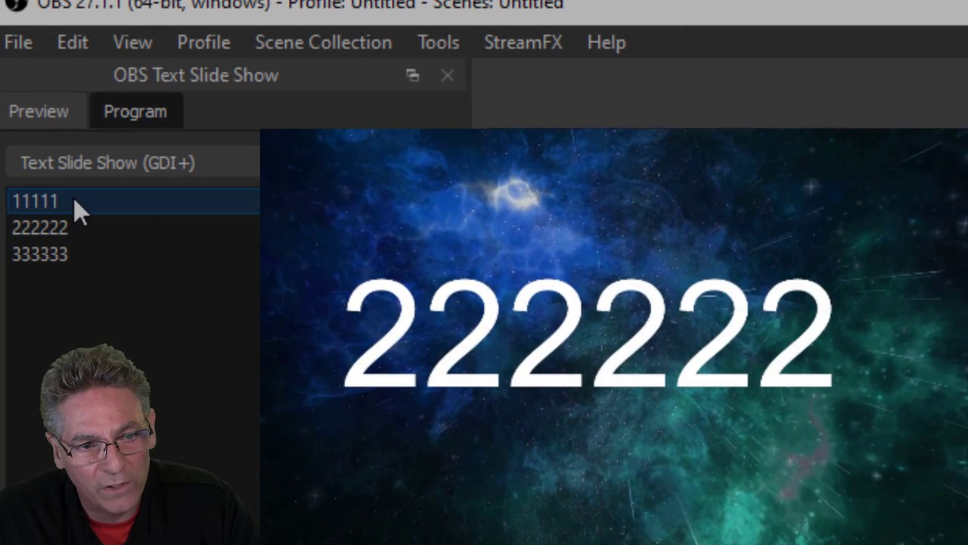
- Switch the live slide back and forth between the entries 11111, 222222 and 333333 from the slide show dock
left_click(74, 201)
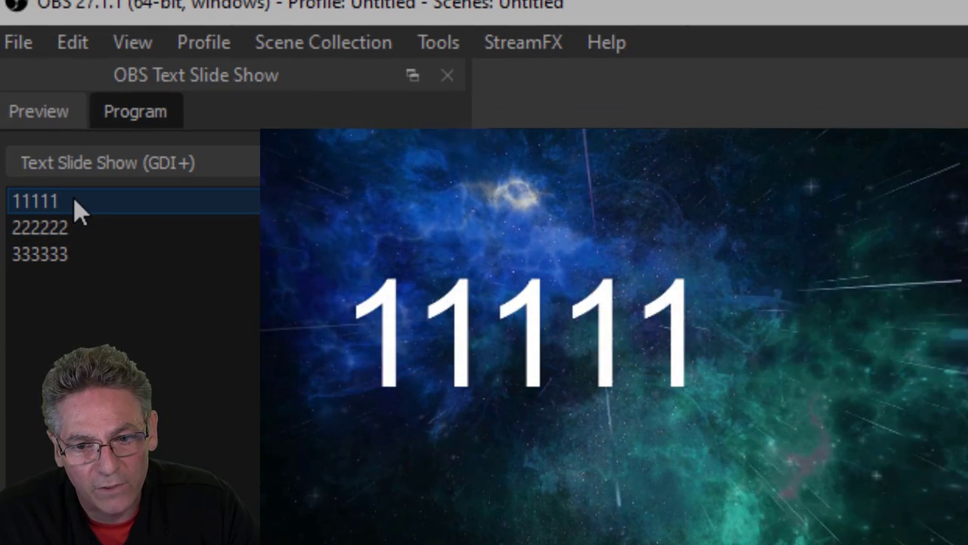
left_click(80, 255)
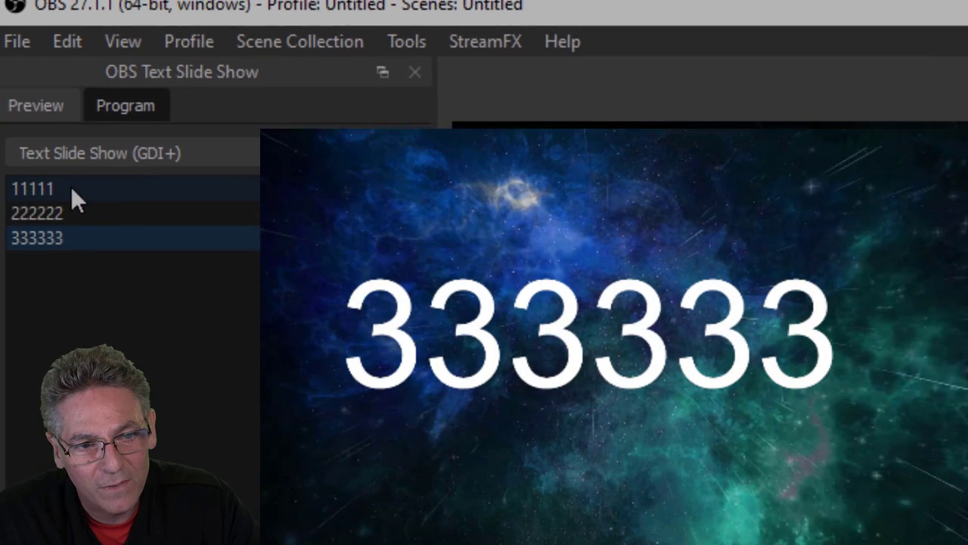
left_click(71, 197)
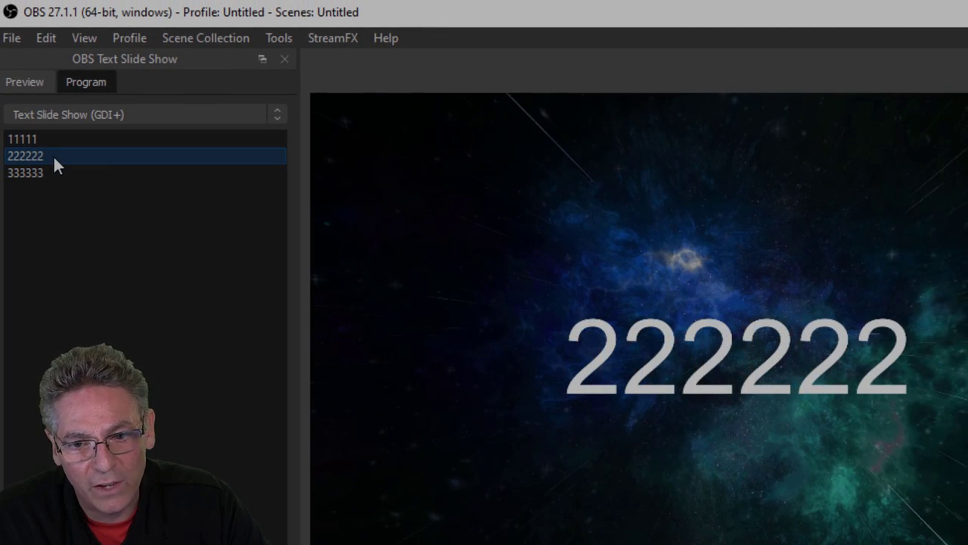
left_click(37, 171)
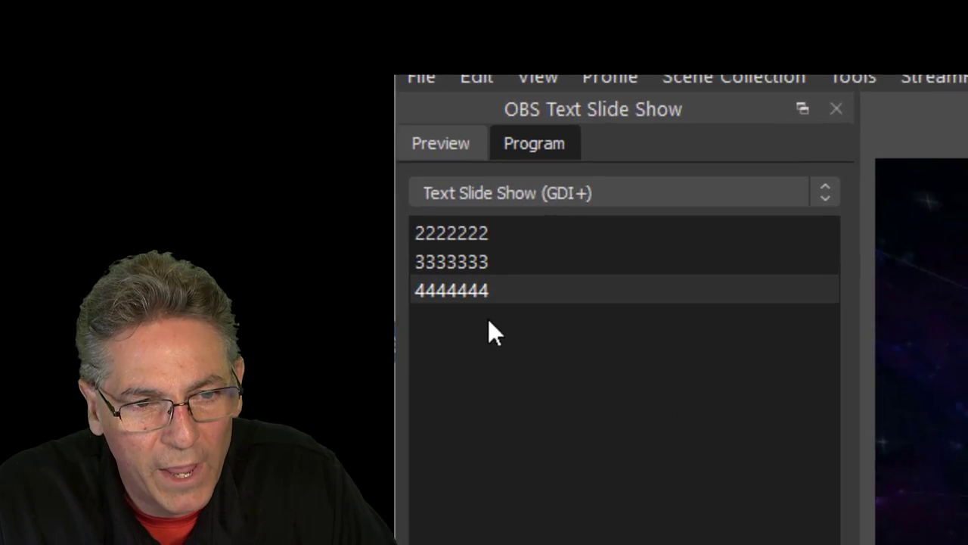
- Cue the slides 2222222, 3333333 and 4444444 one after another from the slide show dock
left_click(500, 232)
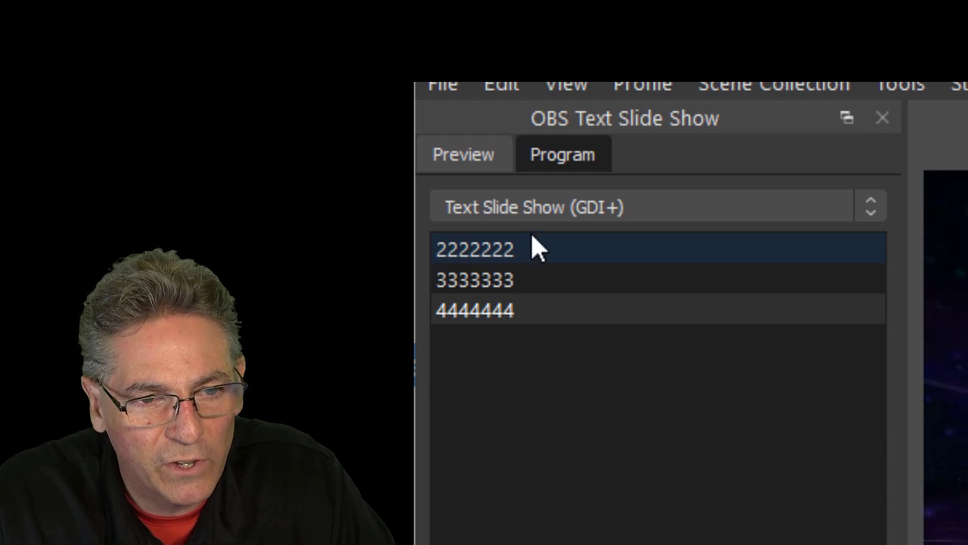
left_click(523, 250)
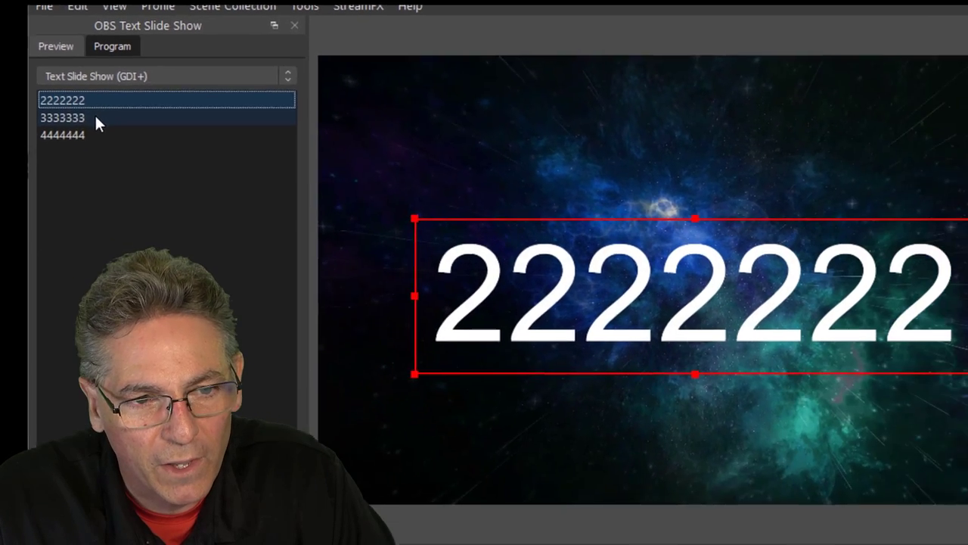
left_click(97, 119)
left_click(96, 135)
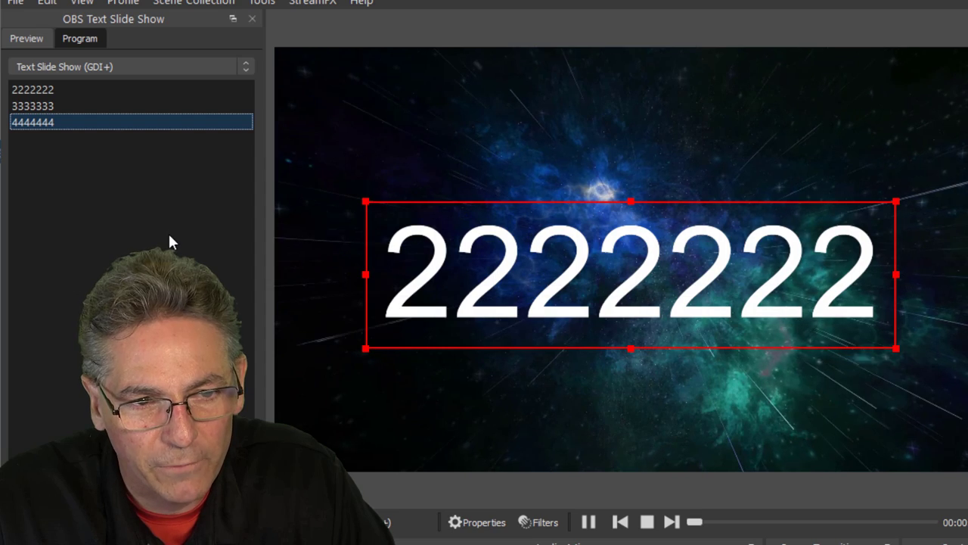
- Shrink the slide show text on the canvas from its lower-left corner and scale it back up
left_click_drag(364, 350, 512, 309)
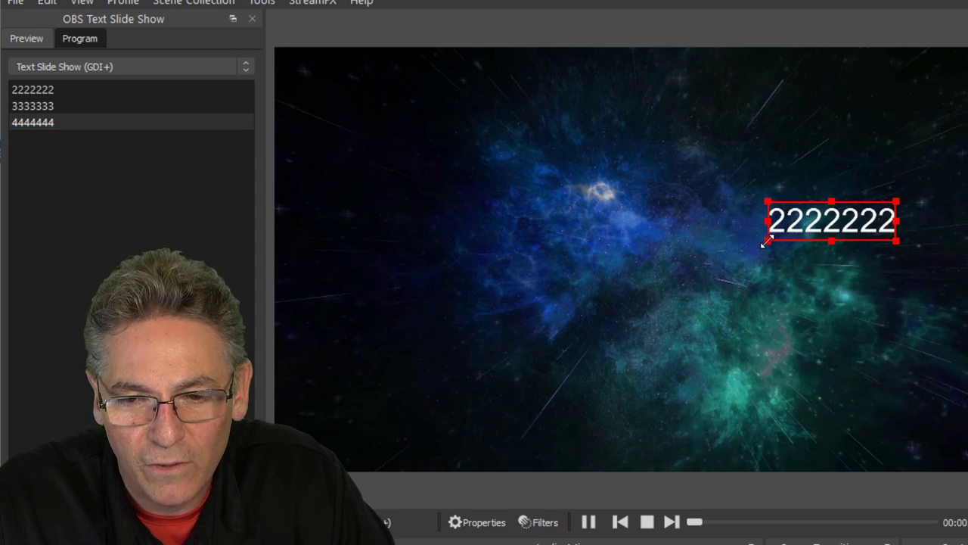
left_click_drag(544, 308, 384, 342)
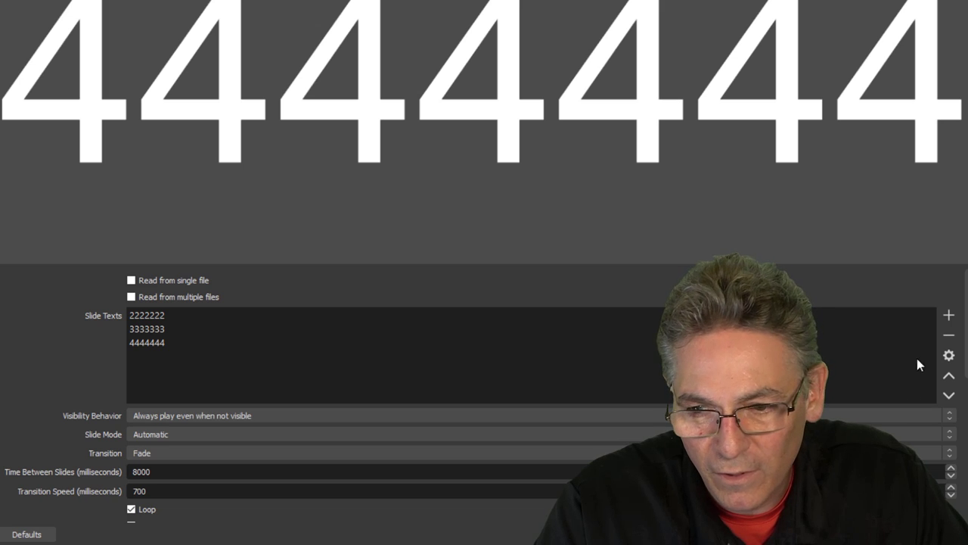
- Add a slide text with the presenter's name and a subscribe request, and set Visibility Behavior to "Stop when not visible, restart when visible"
left_click(949, 315)
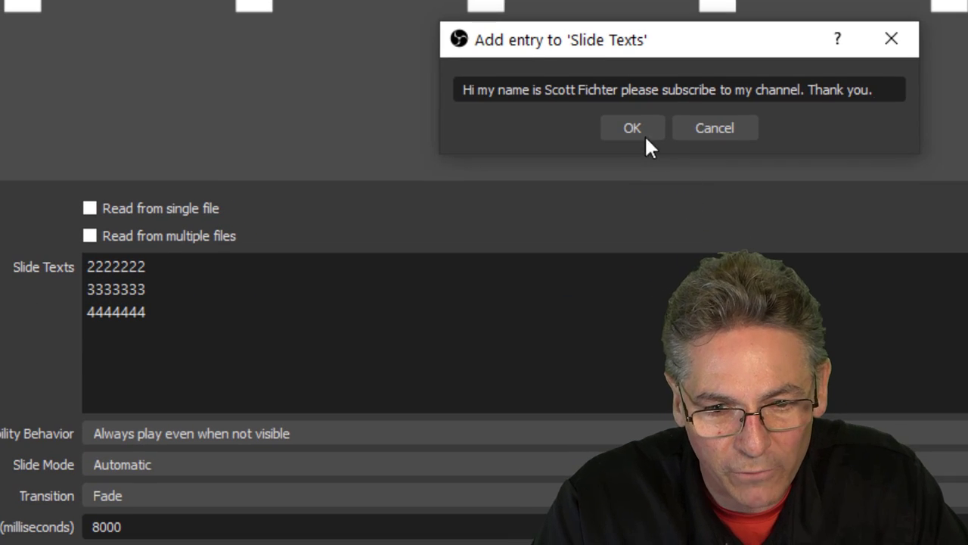
left_click(718, 167)
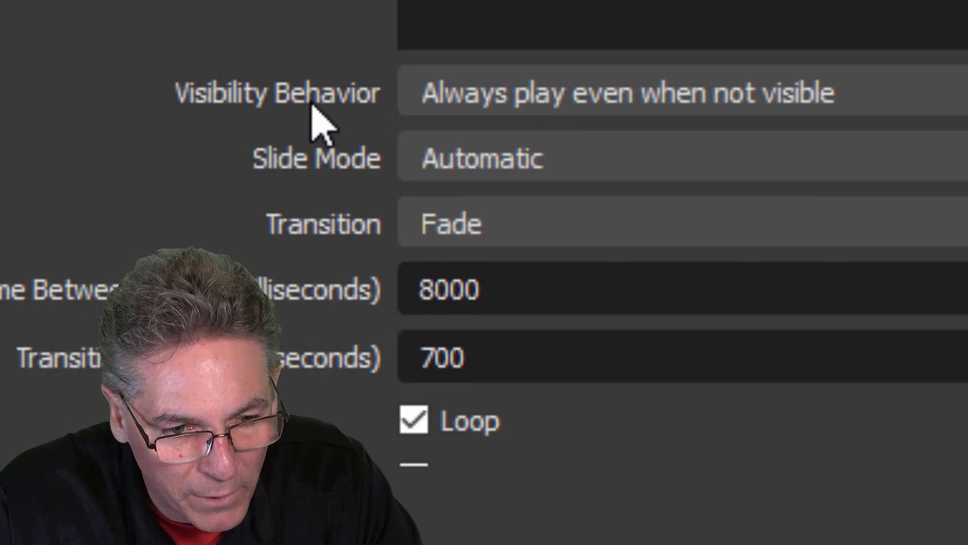
left_click(586, 99)
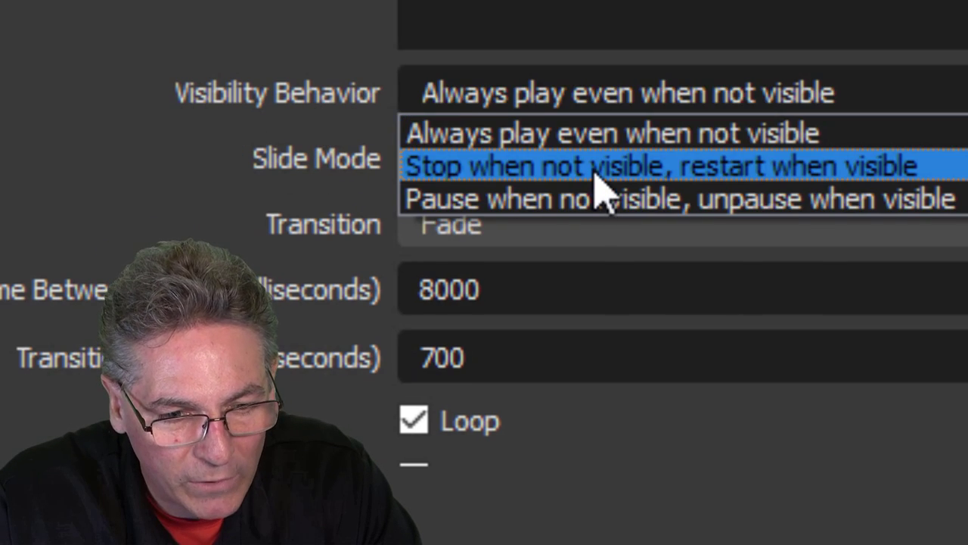
left_click(598, 168)
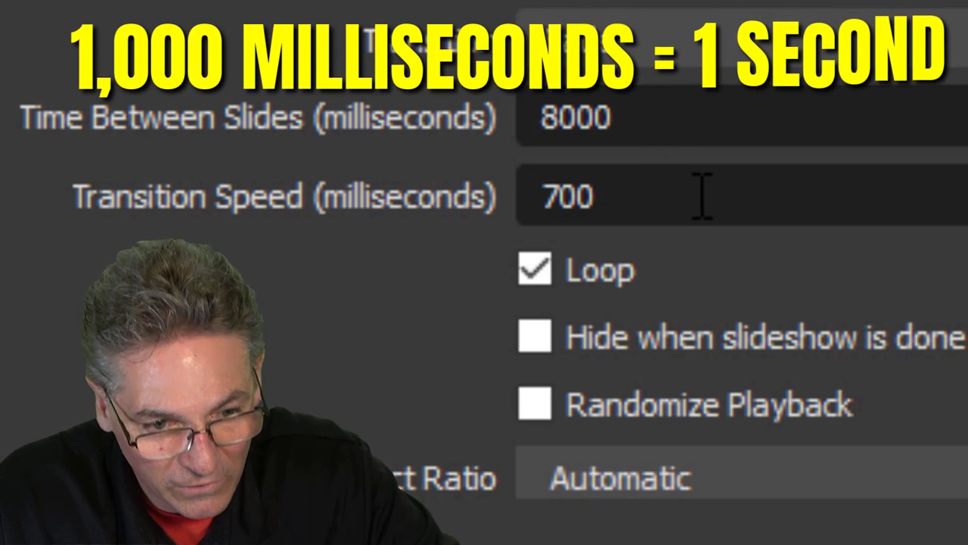
- Set the font size of the slide texts to 10, keeping Arial Regular
scroll(712, 250, "down", 5)
scroll(749, 299, "up", 2)
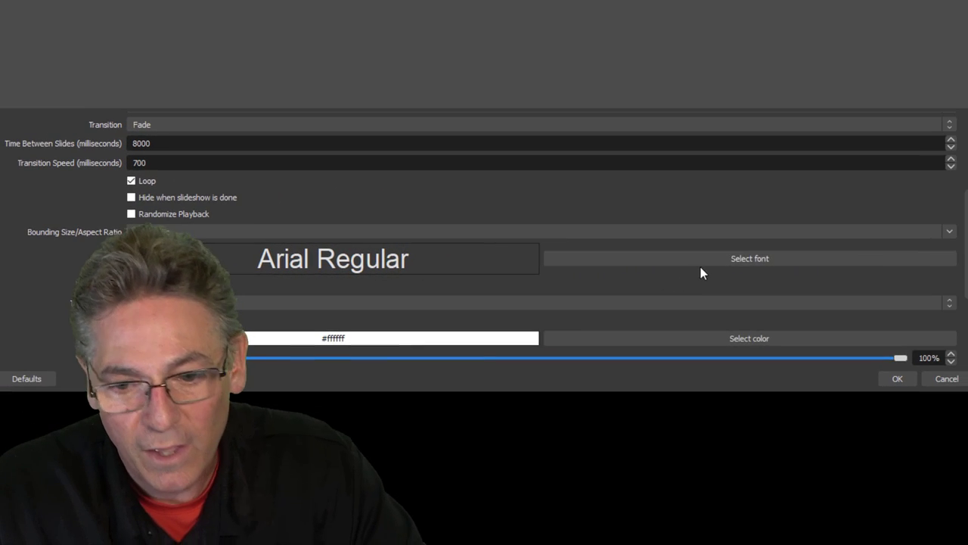
left_click(742, 259)
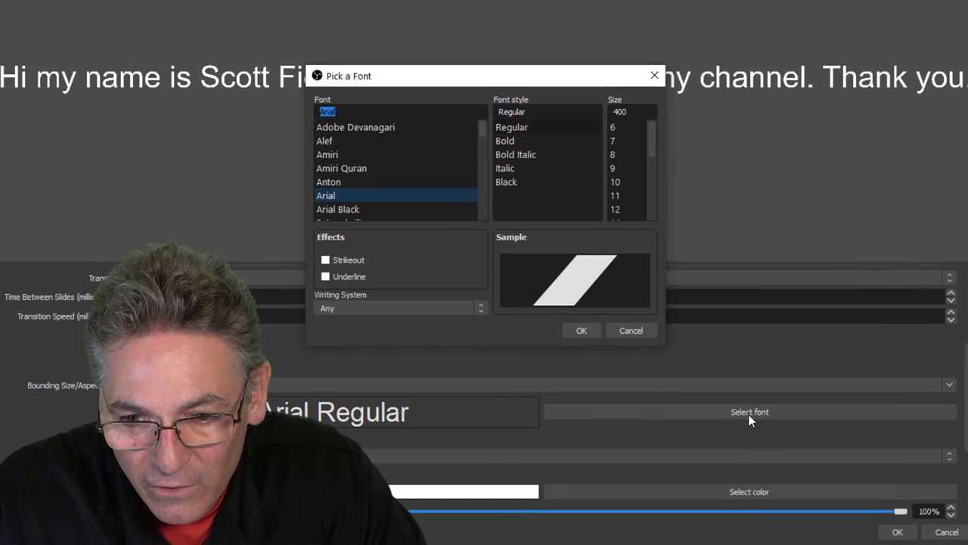
left_click(630, 112)
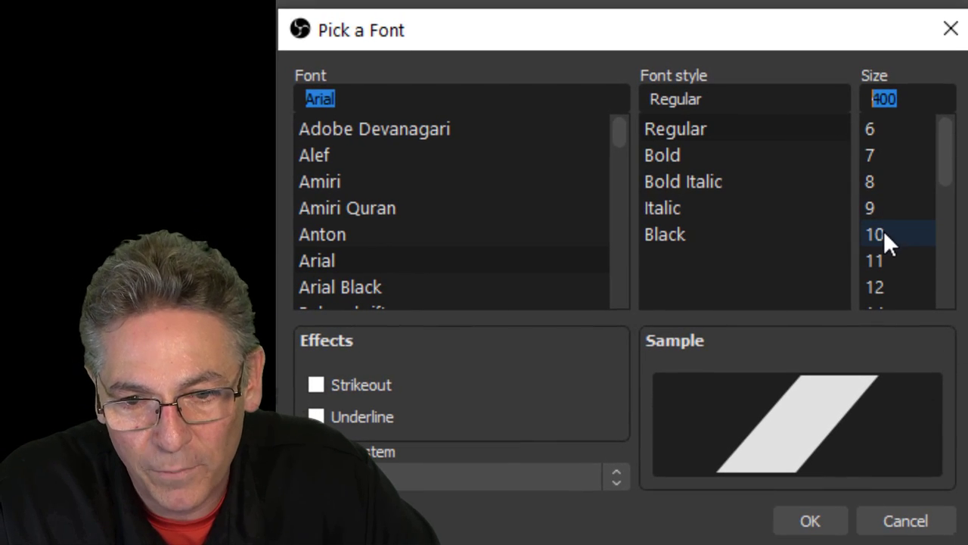
left_click(884, 230)
left_click(807, 525)
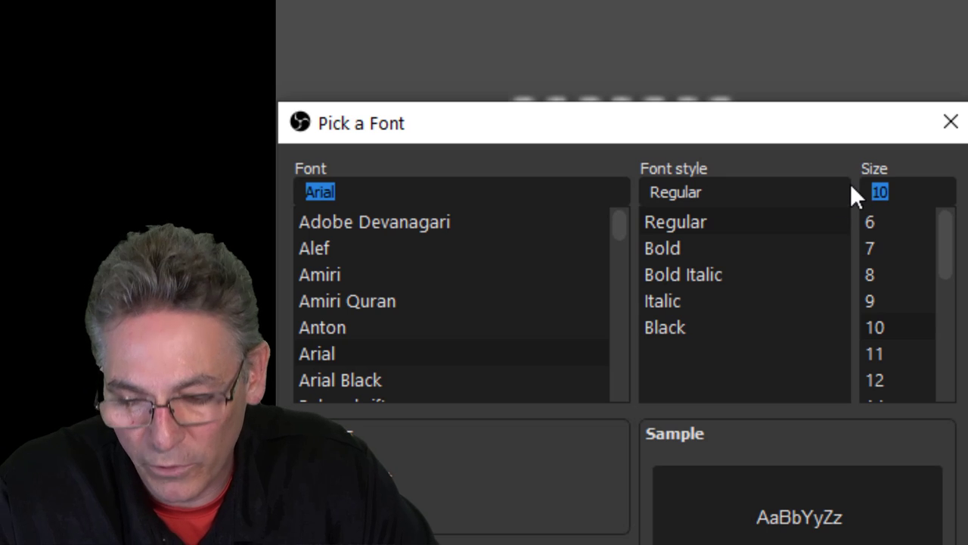
- Set the font size of the slide texts to 400
type("400")
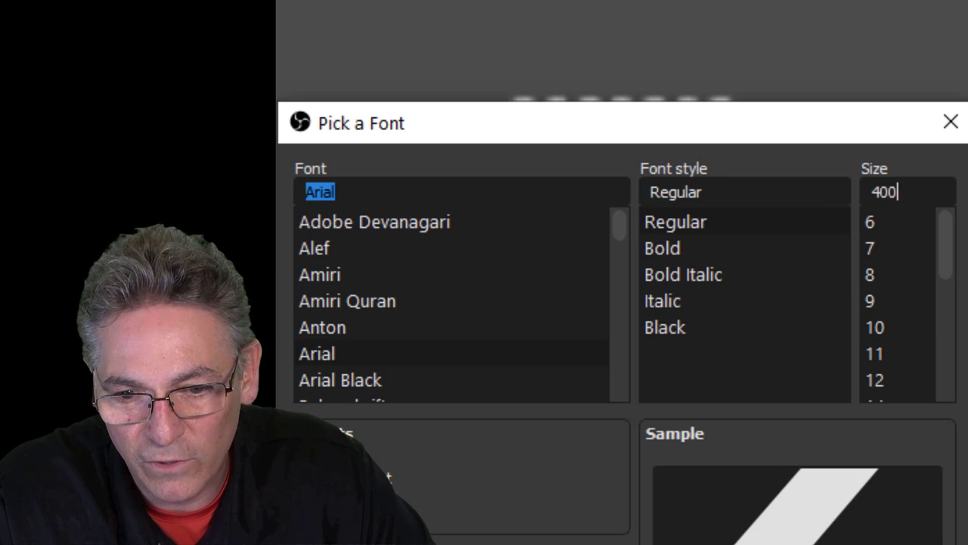
key("Return")
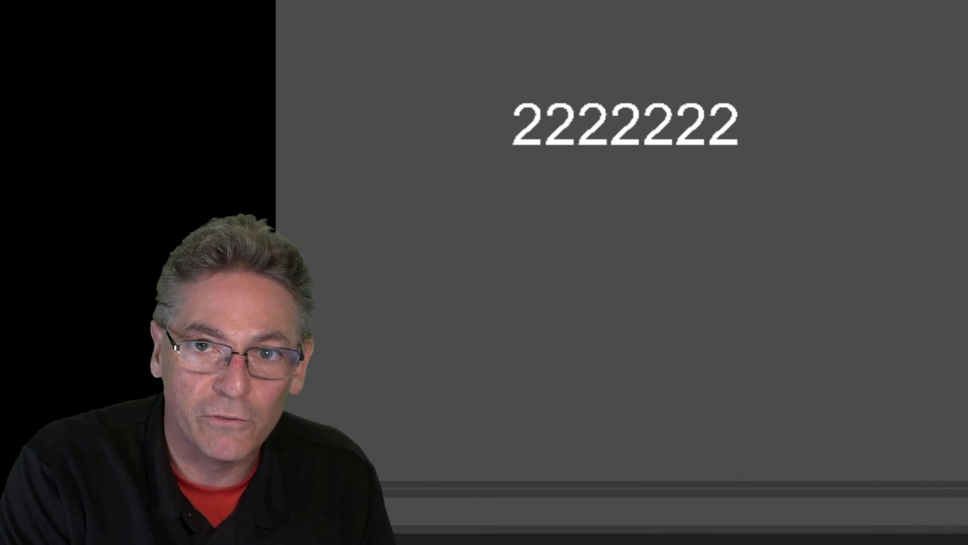
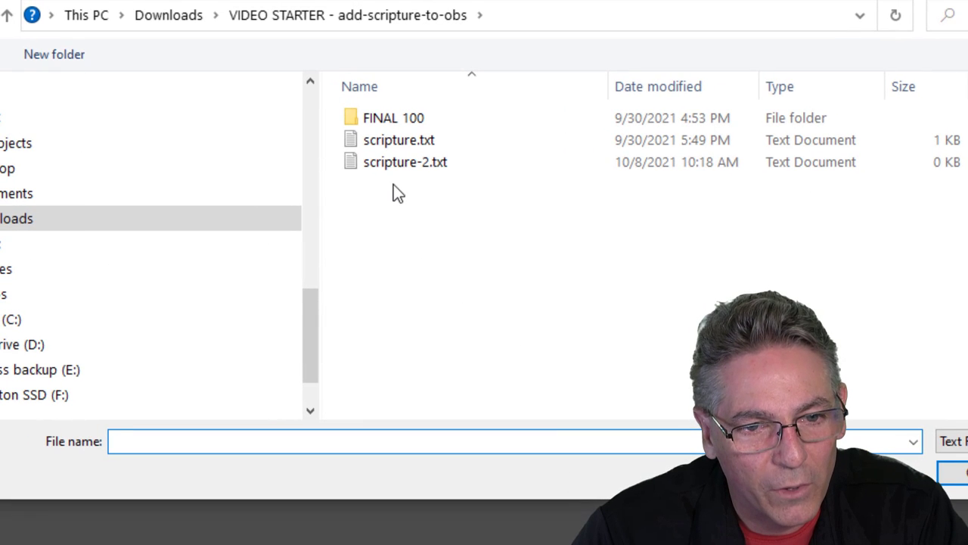
- Choose scripture-2.txt from the add-scripture-to-obs folder as the text file
left_click(389, 166)
left_click(952, 472)
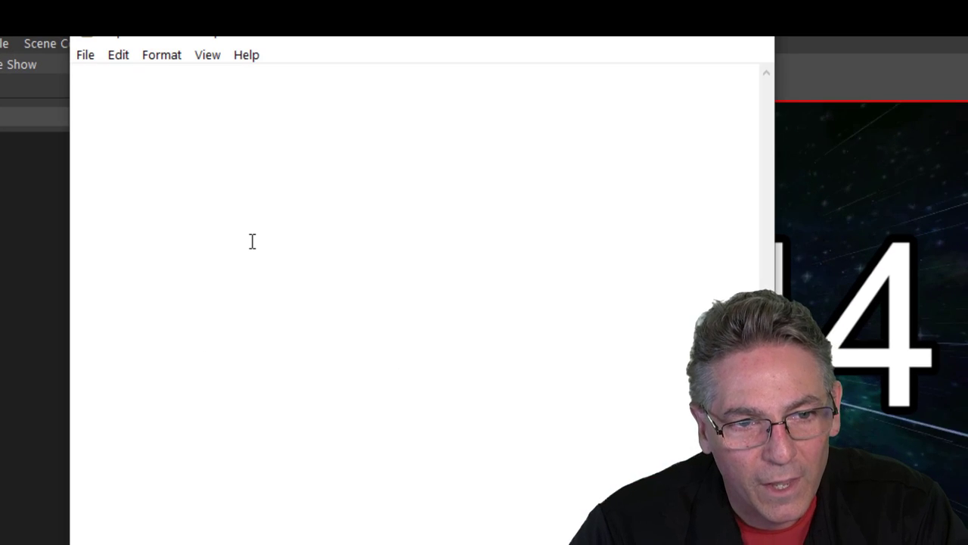
- Switch to the text editor, enter four scripture passages from Hebrews 13:15 to Revelation 12:11 separated by blank lines, and widen the window
type("Through him then let us continually offer up a sacrifice of praise to God, that is, the fruit of lips that acknowledge his name. (Hebrews 13:15)  Finally, brothers and sisters, whatever is true, whatever is noble, whatever is right, whatever is pure, whatever is lovely, whatever is admirable – if anything is excellent or praiseworthy – think about such things. Whatever you have learned or received or heard from me, or seen in me put it into practice. And the God of peace will be with you. (Philippians 4:8-9)  Do not be anxious about anything, but in every situation, by prayer and petition, with thanksgiving, present your requests to God. And the peace of god, which transcends all understanding, will guard your hearts and your minds in Christ Jesus. (Philippians 4:6-7)  And they have conquered him by the blood of the Lamb and by the word of their testimony, for they loved not their lives even unto death. (Revelation 12:11)")
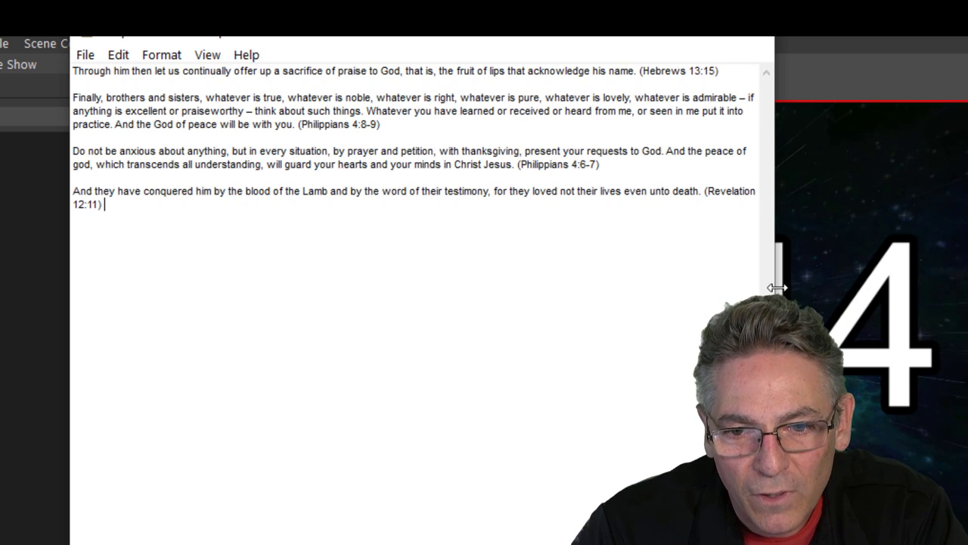
left_click_drag(787, 289, 967, 290)
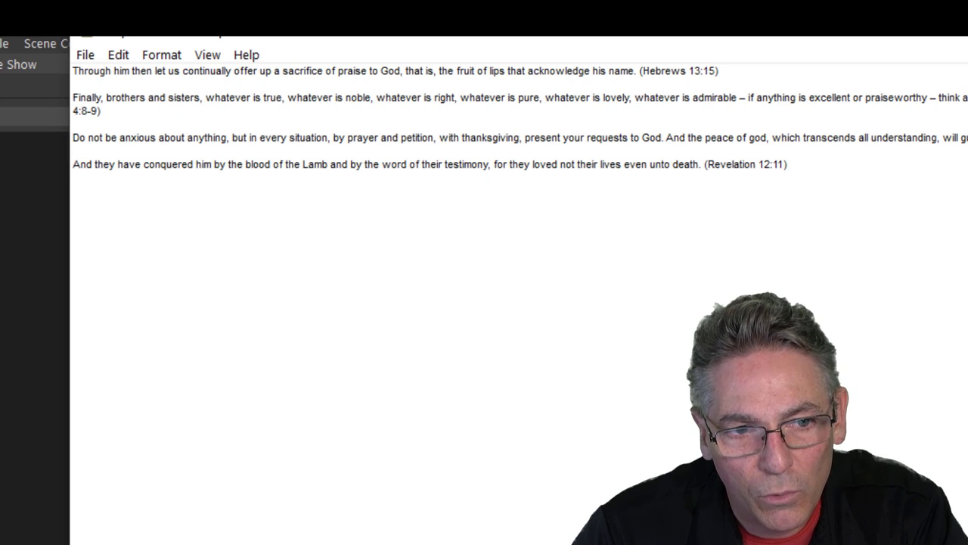
left_click_drag(69, 366, 28, 374)
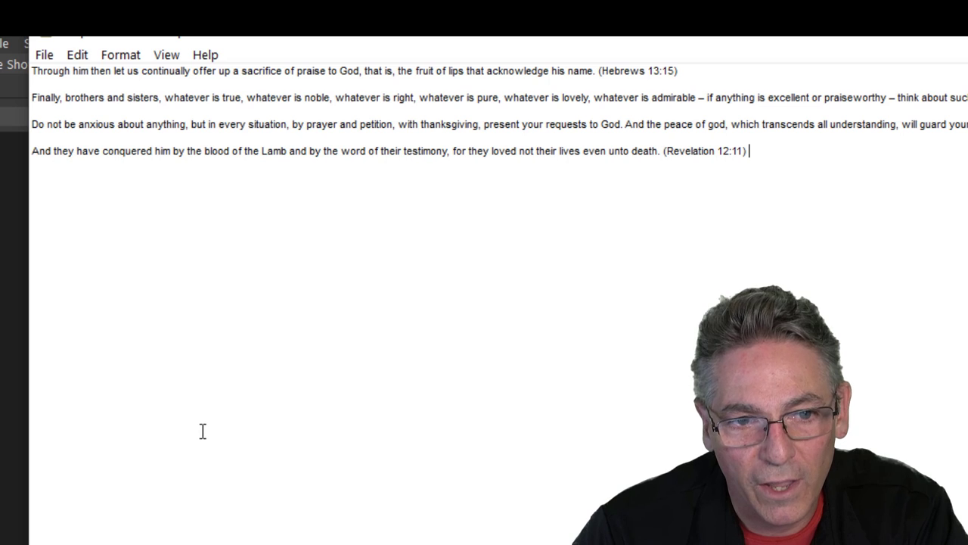
- Save the scripture text file and switch back to OBS
left_click(43, 54)
left_click(71, 138)
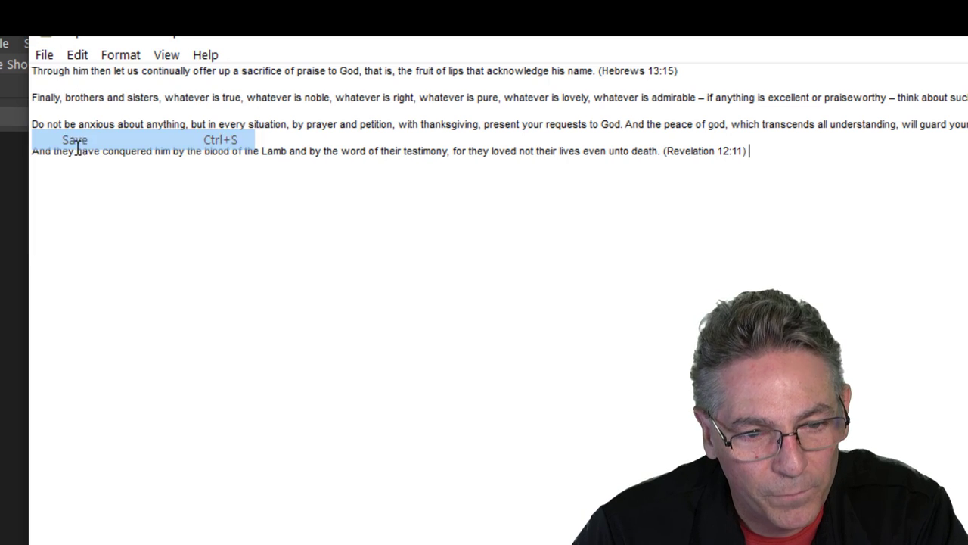
left_click(278, 542)
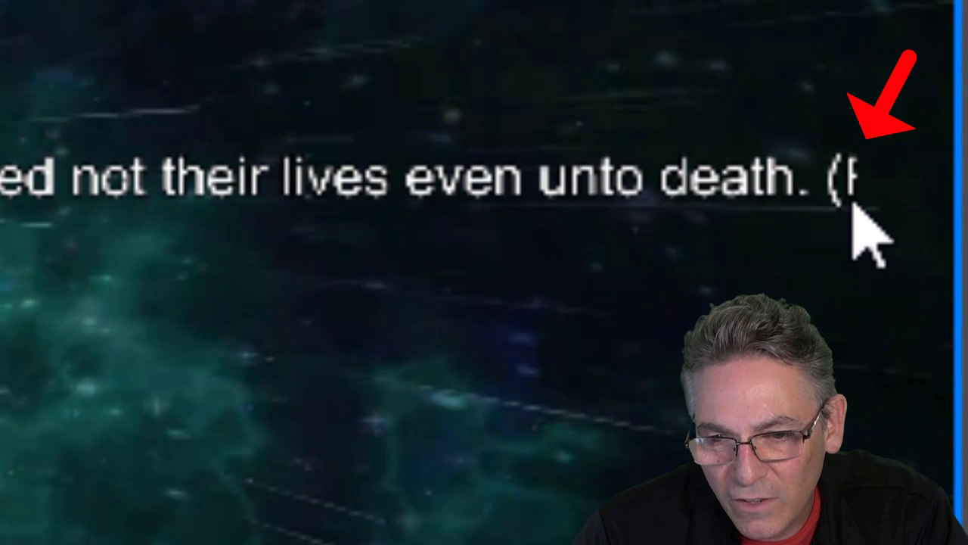
- Select the slide show text on the canvas and extend its right edge to the canvas's right border
left_click(893, 236)
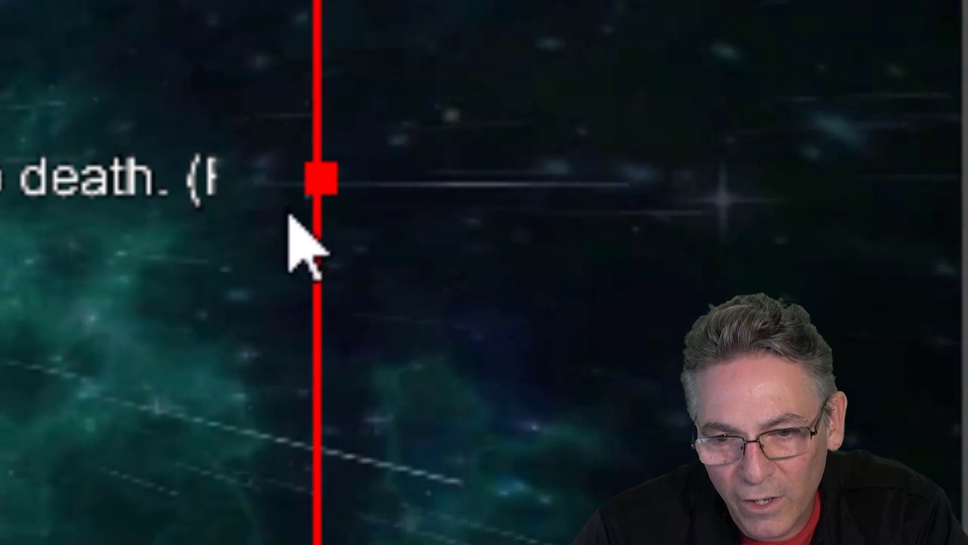
left_click_drag(321, 180, 420, 268)
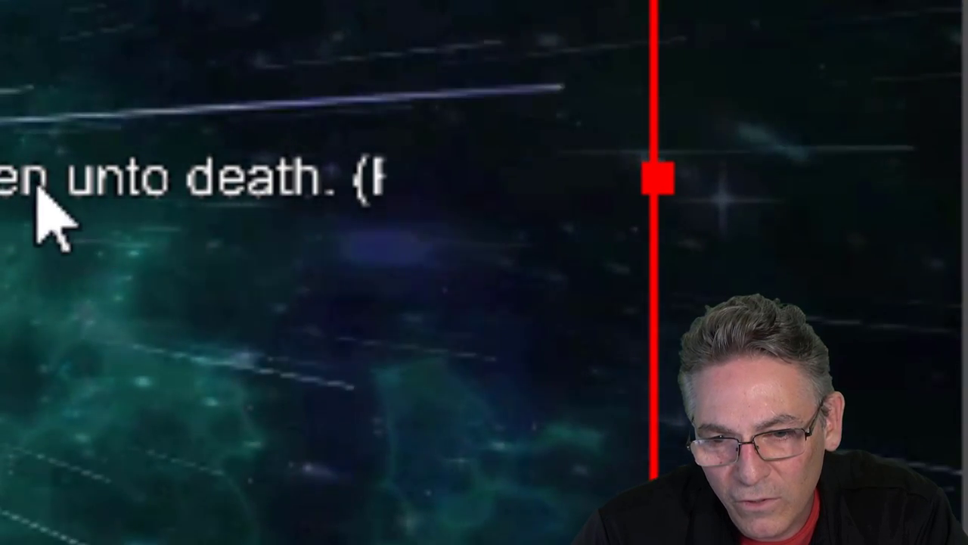
left_click_drag(657, 179, 958, 178)
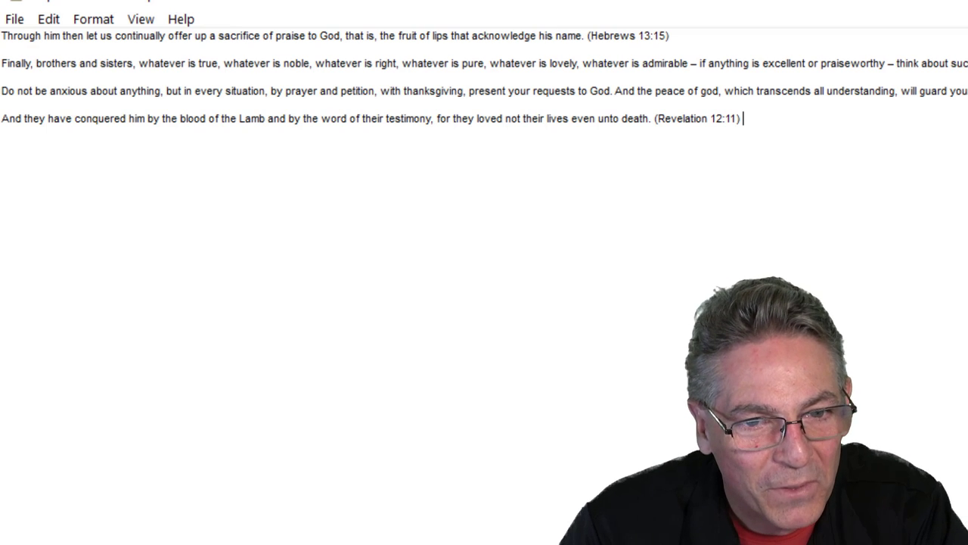
- In the text editor, break the Hebrews 13:15 passage into three lines after "up a" and "fruit of", removing the leading space
left_click(219, 36)
key("Return")
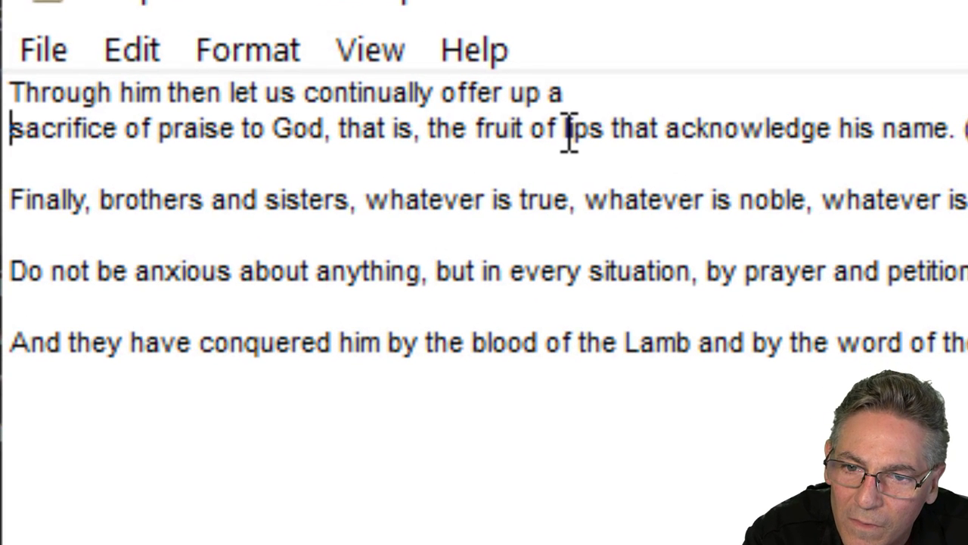
left_click(568, 130)
key("Return")
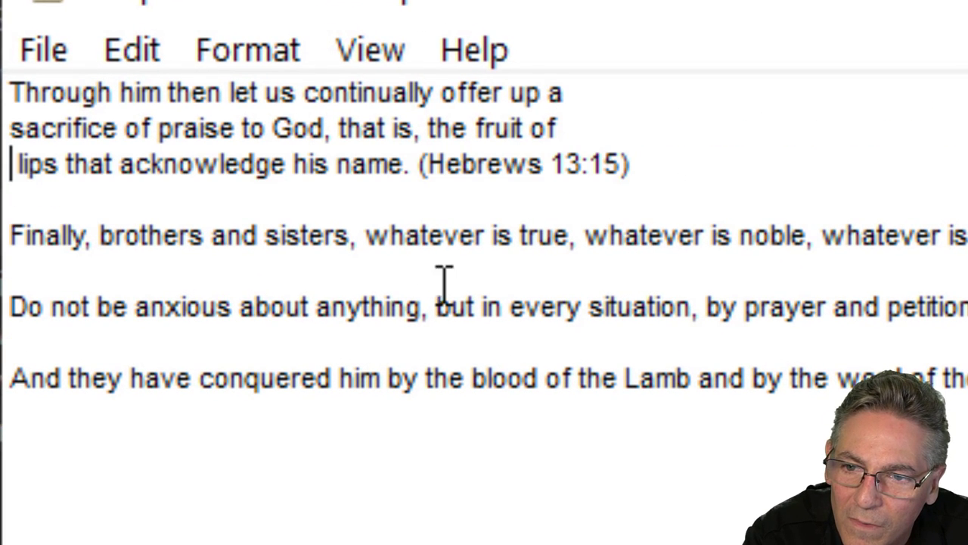
key("Delete")
- Break the Philippians 4:8-9 passage into short lines of similar length, with the scripture reference on its own line
key("Return")
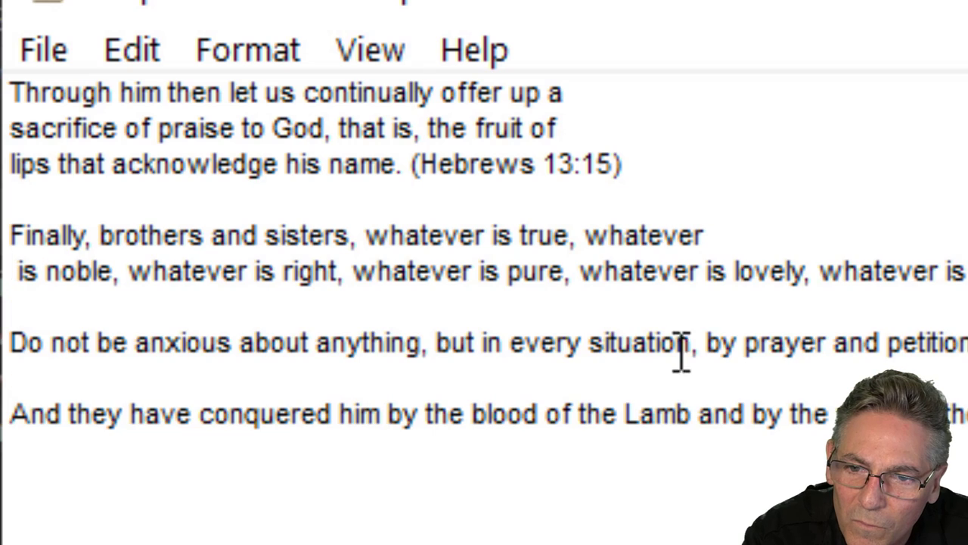
key("Return")
left_click(738, 307)
key("Return")
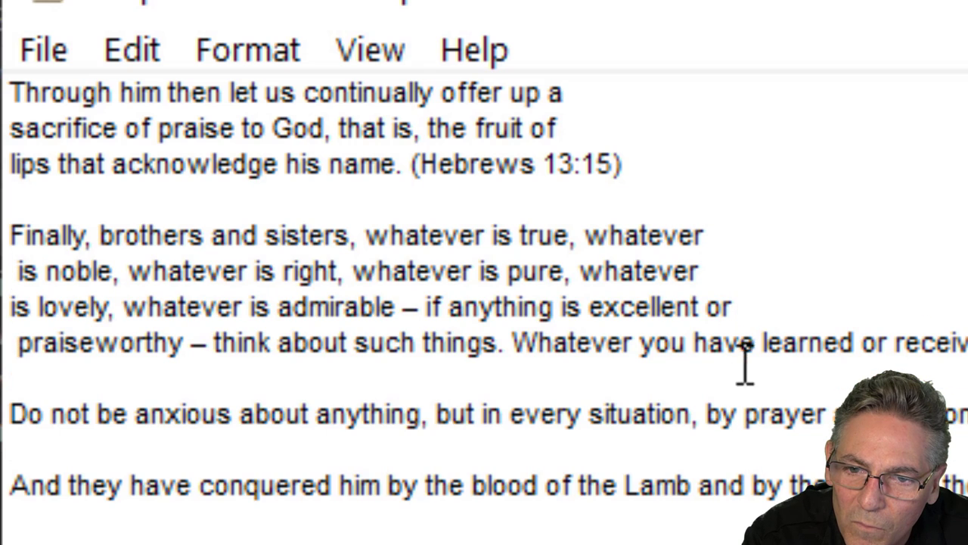
left_click(760, 342)
key("Return")
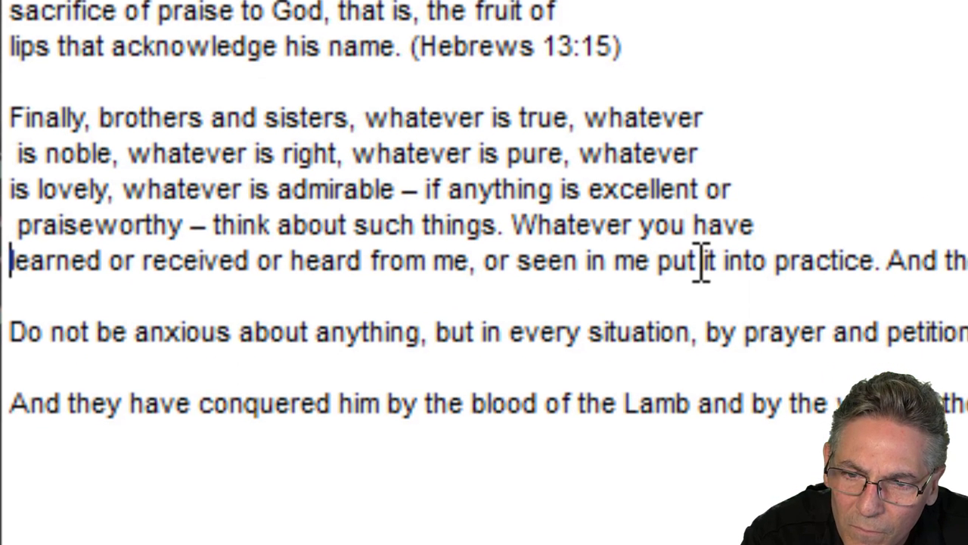
left_click(702, 261)
key("Return")
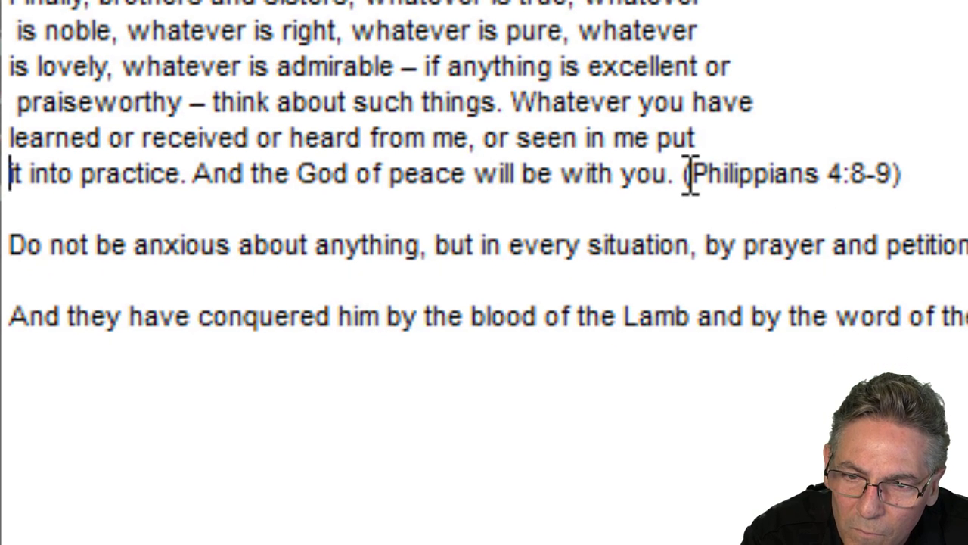
left_click(687, 174)
key("Return")
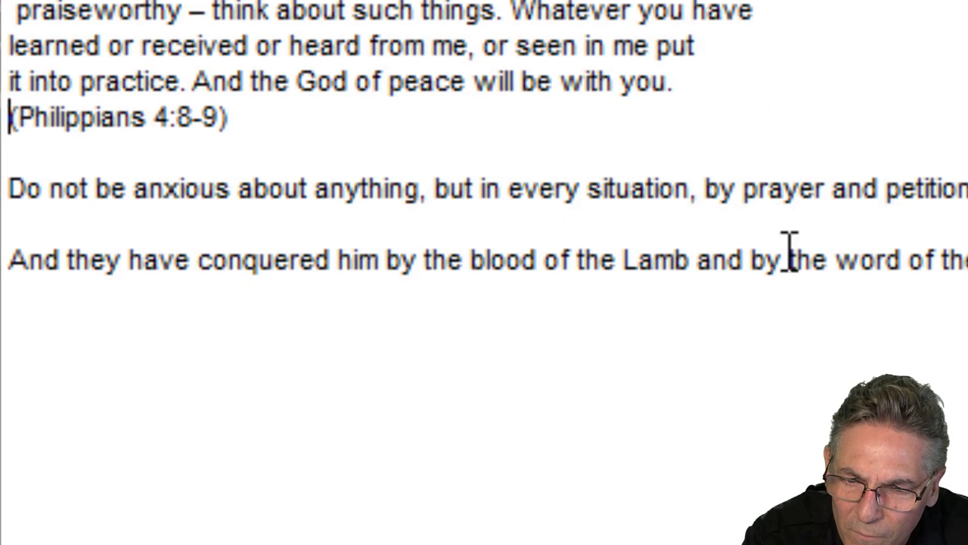
- Break the Philippians 4:6-7 passage into five lines after "situation,", "present your", "transcends" and "minds"
left_click(705, 158)
key("Return")
left_click(687, 205)
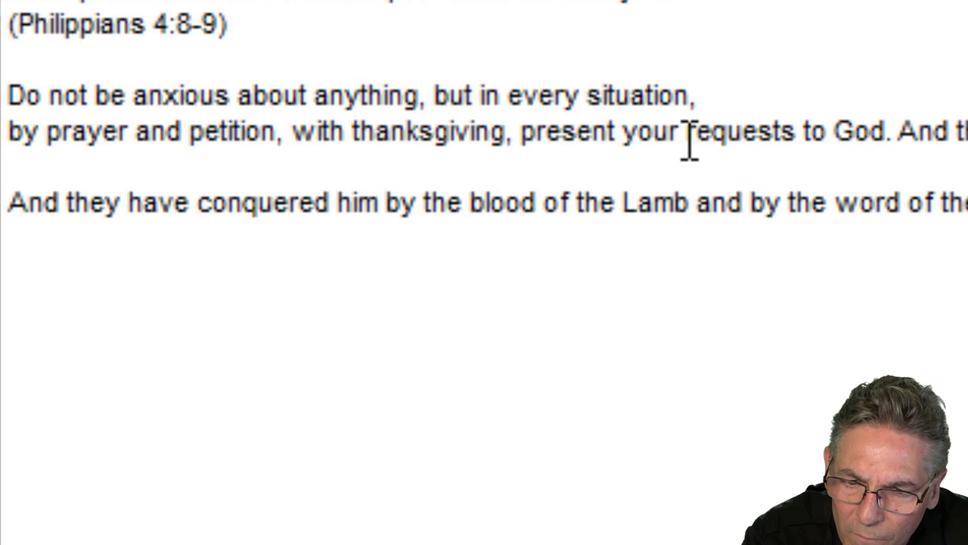
key("Return")
left_click(731, 168)
key("Return")
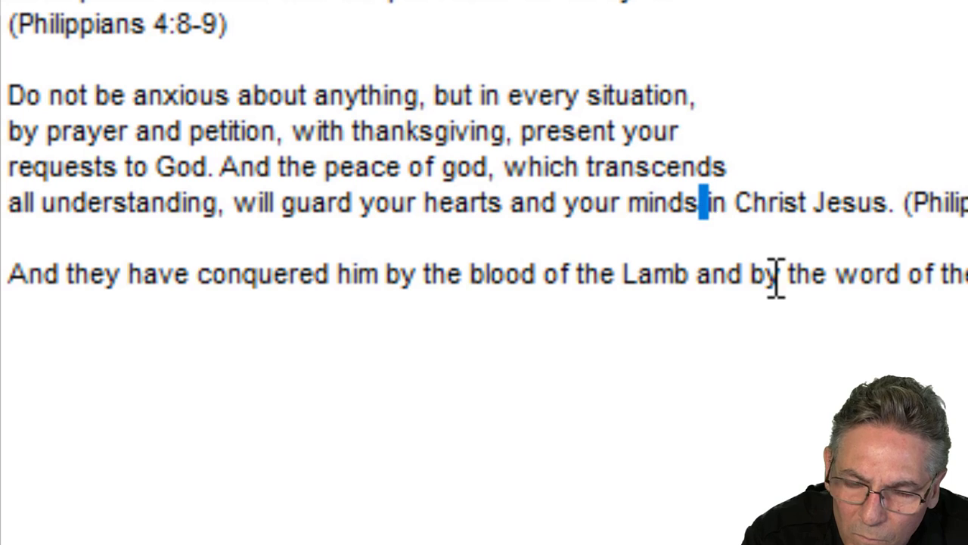
key("Return")
- Break the Revelation 12:11 passage into three lines, splitting after "Lamb" and "loved not"
left_click(697, 312)
key("Return")
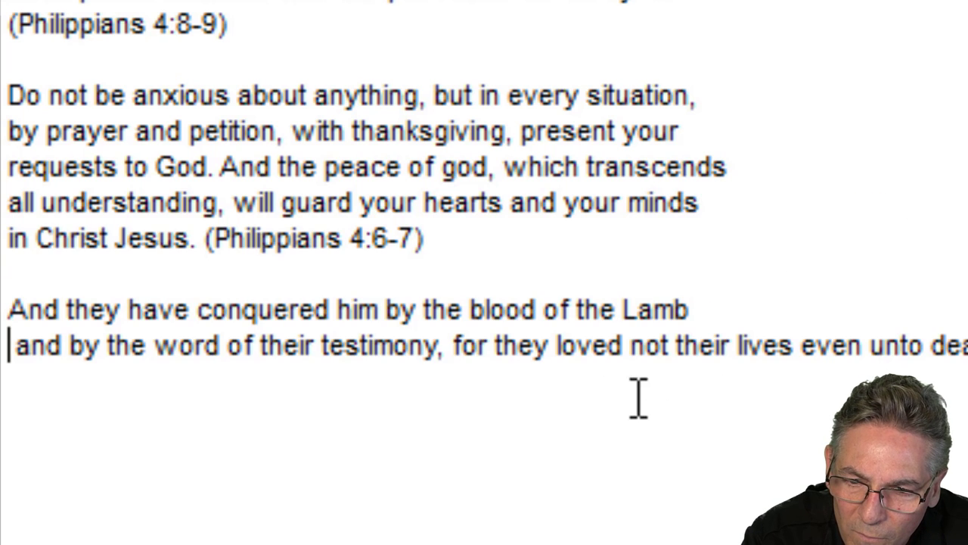
left_click(678, 345)
key("Return")
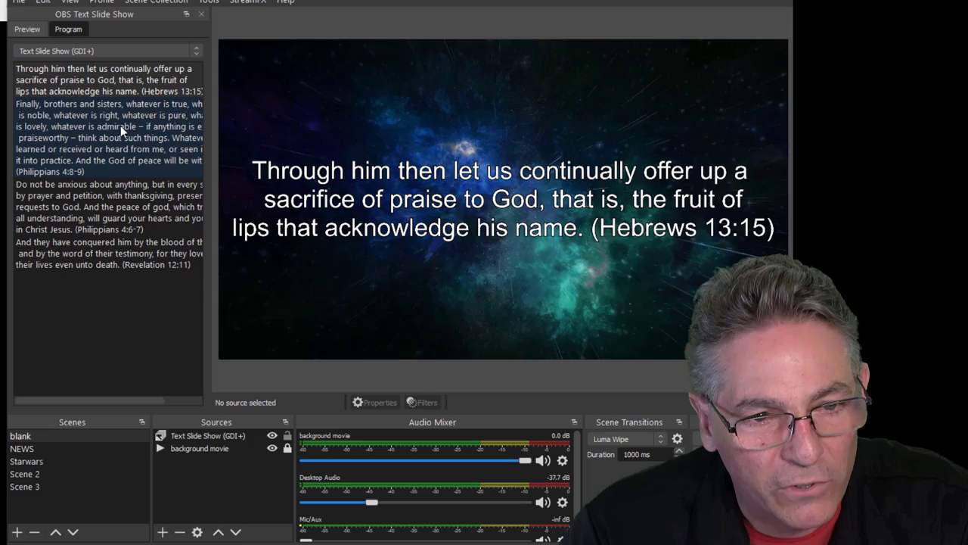
- In OBS, show the Philippians 4:8-9 slide from the dock and set the font size of the slide texts to 300
left_click(120, 126)
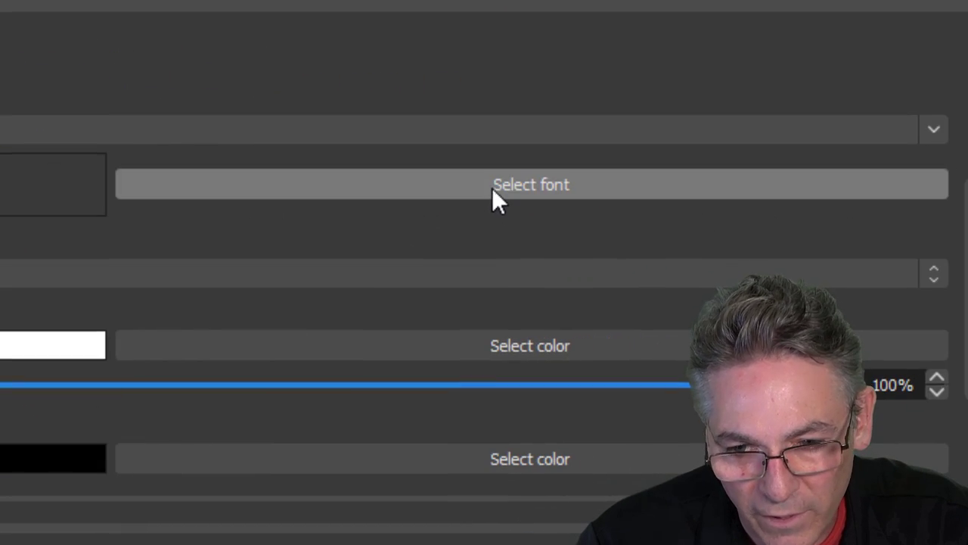
left_click(491, 188)
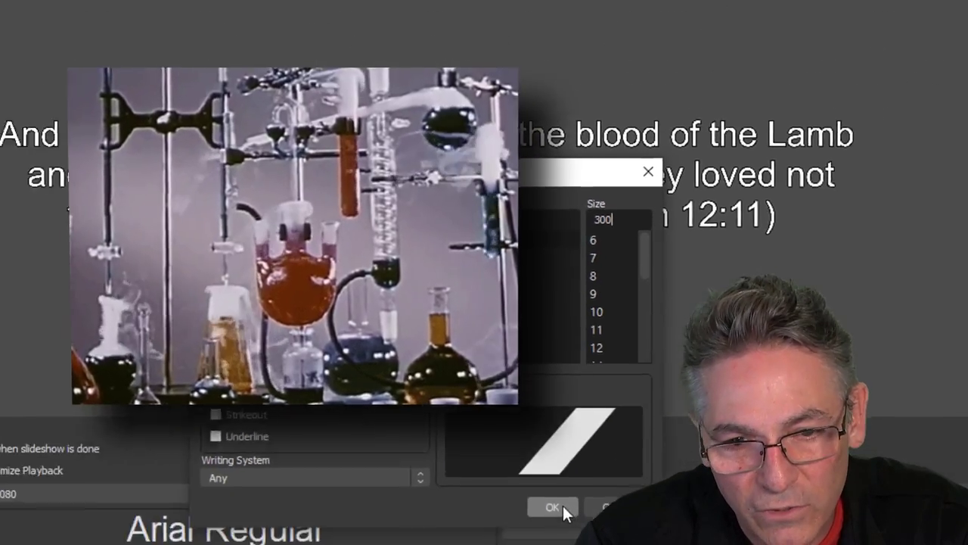
left_click(553, 507)
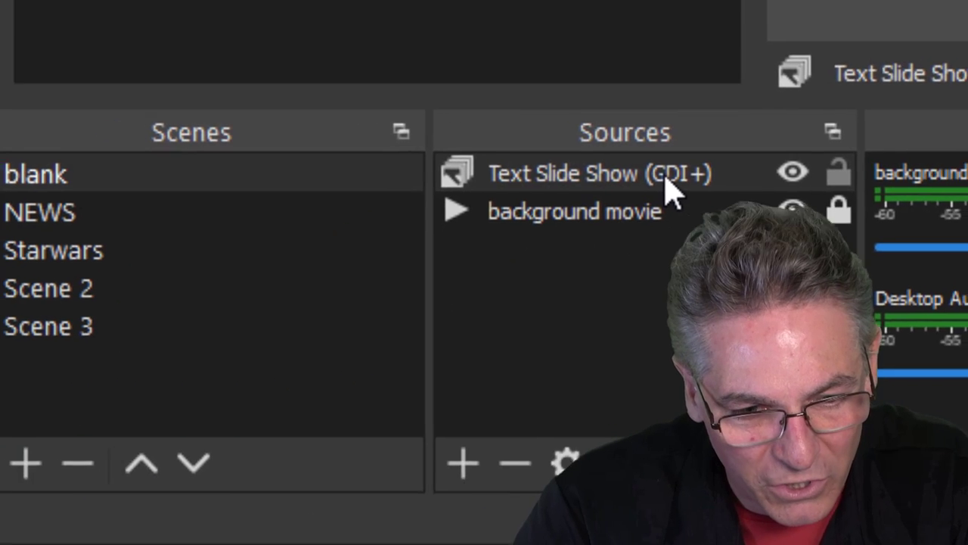
- Set the slide mode of the Text Slide Show (GDI+) source to Manual (Use hotkeys to control slideshow)
double_click(656, 118)
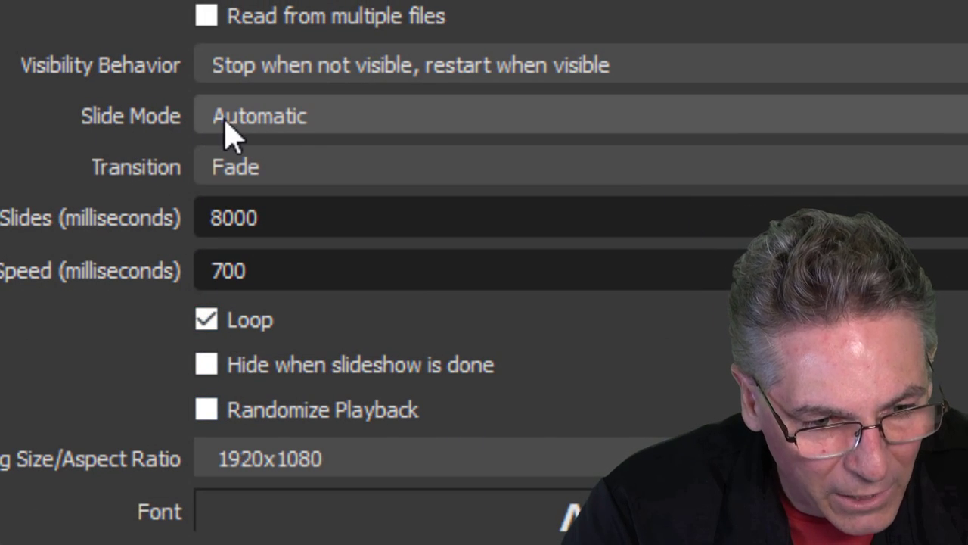
left_click(333, 128)
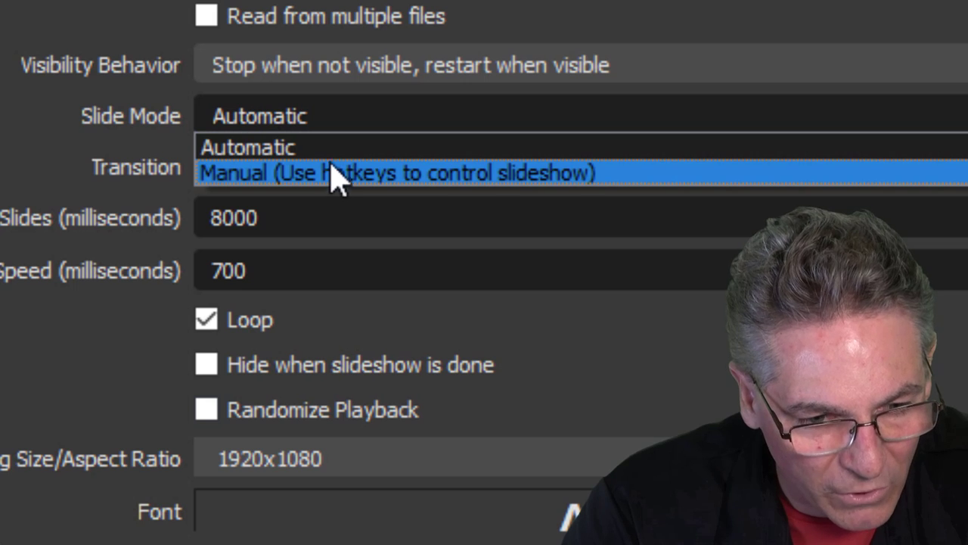
left_click(338, 177)
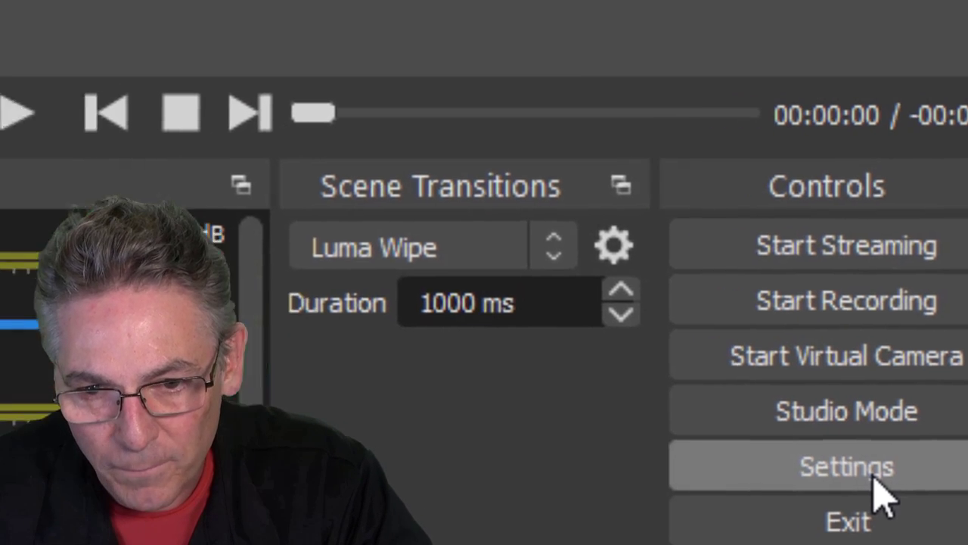
- In the OBS hotkey settings, assign Right to Next Slide and Left to Previous Slide, and apply the changes
left_click(832, 445)
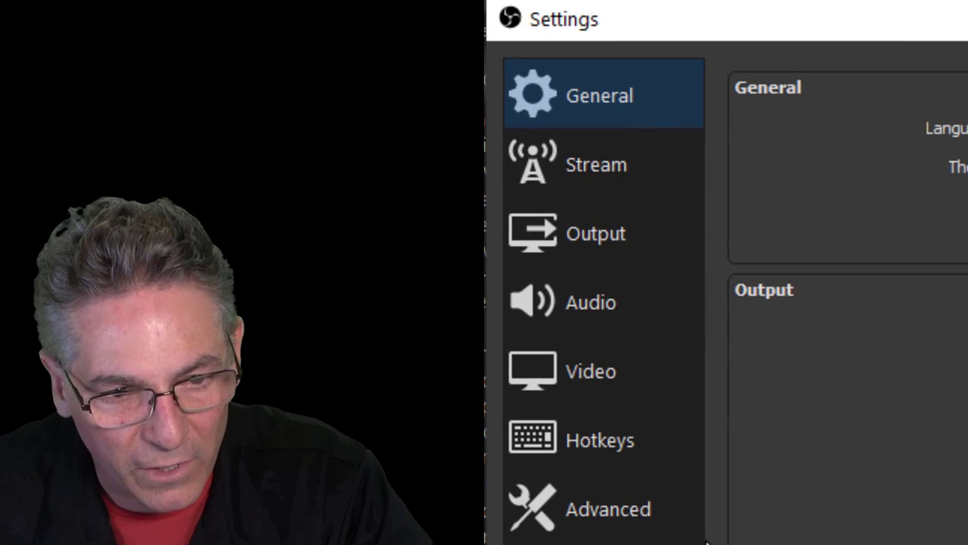
left_click(473, 405)
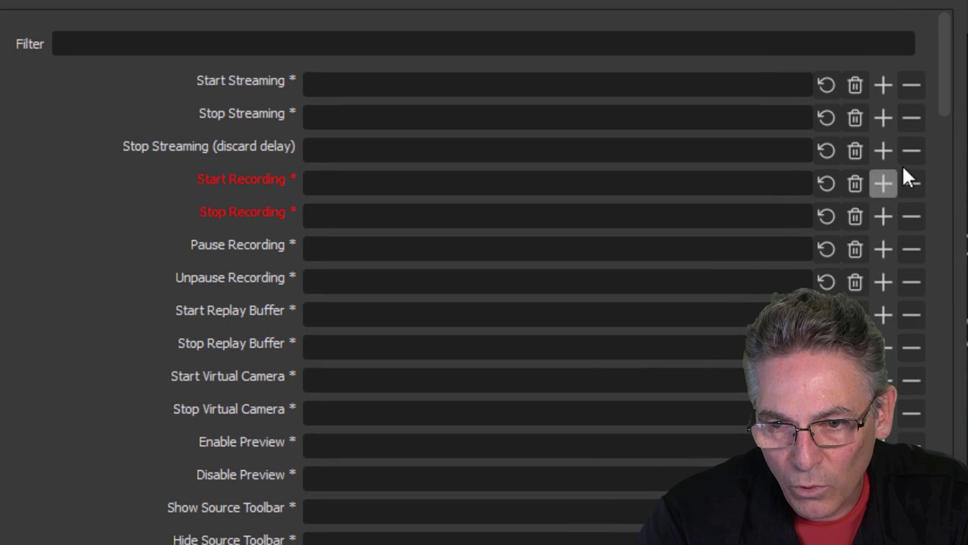
left_click_drag(948, 102, 958, 507)
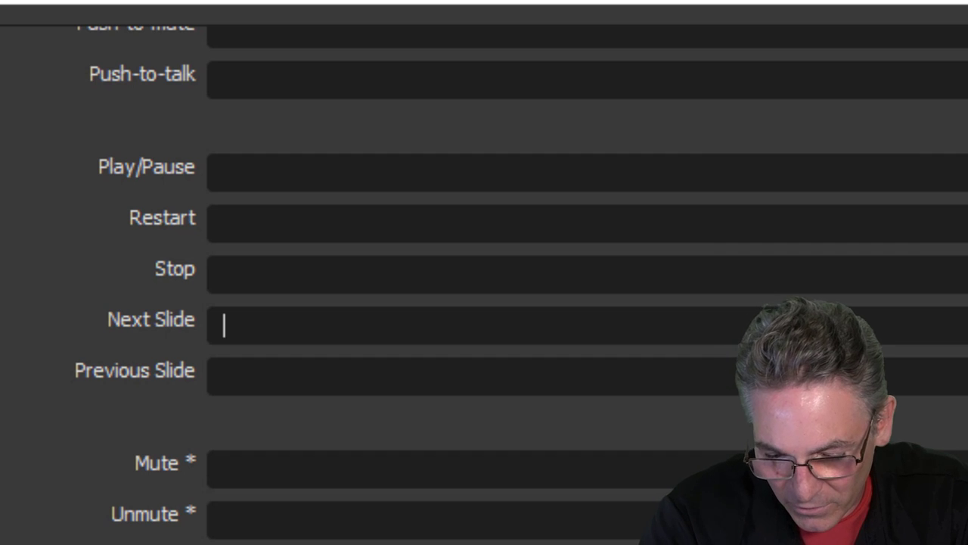
key("Right")
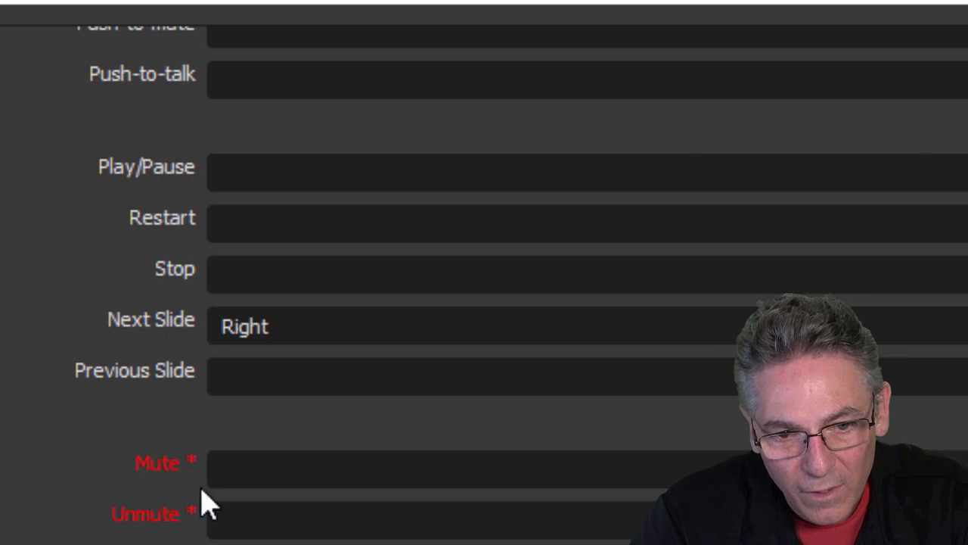
key("Left")
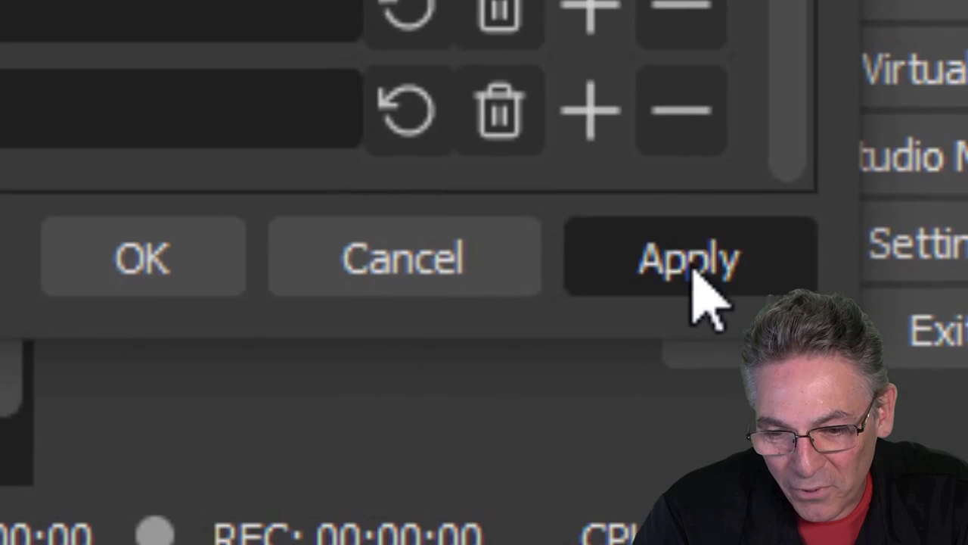
left_click(695, 272)
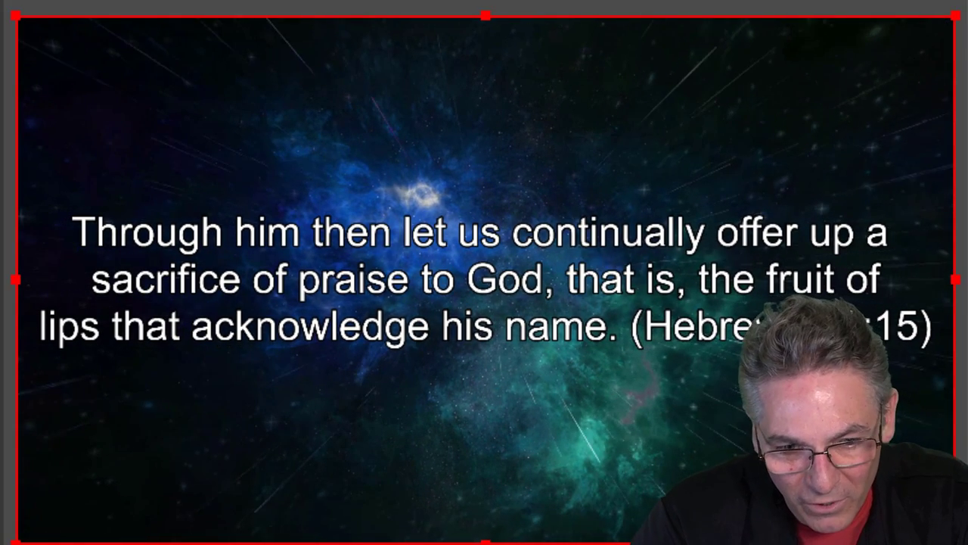
- Test the slide hotkeys by moving from Hebrews 13:15 through Philippians 4:8-9 to the Philippians 4:6-7 slide
key("Right")
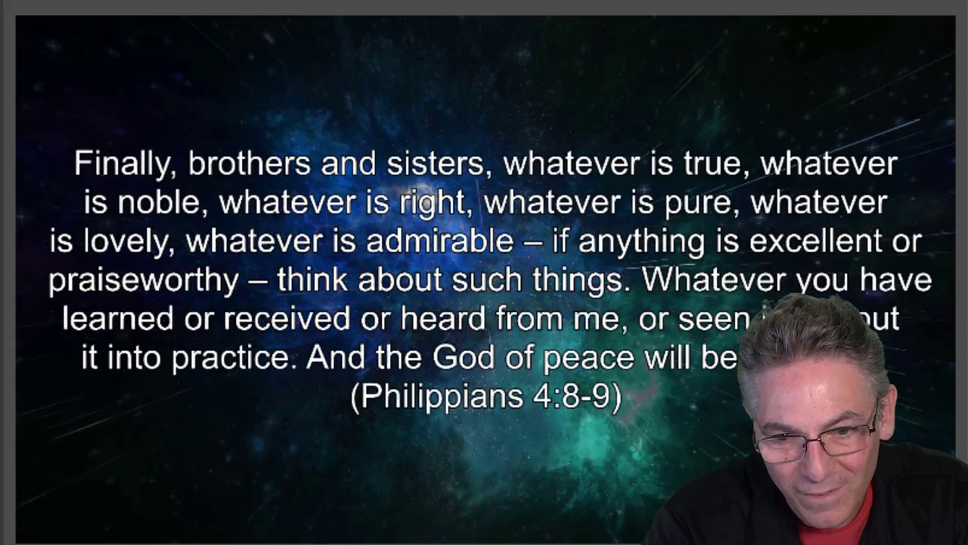
key("Left")
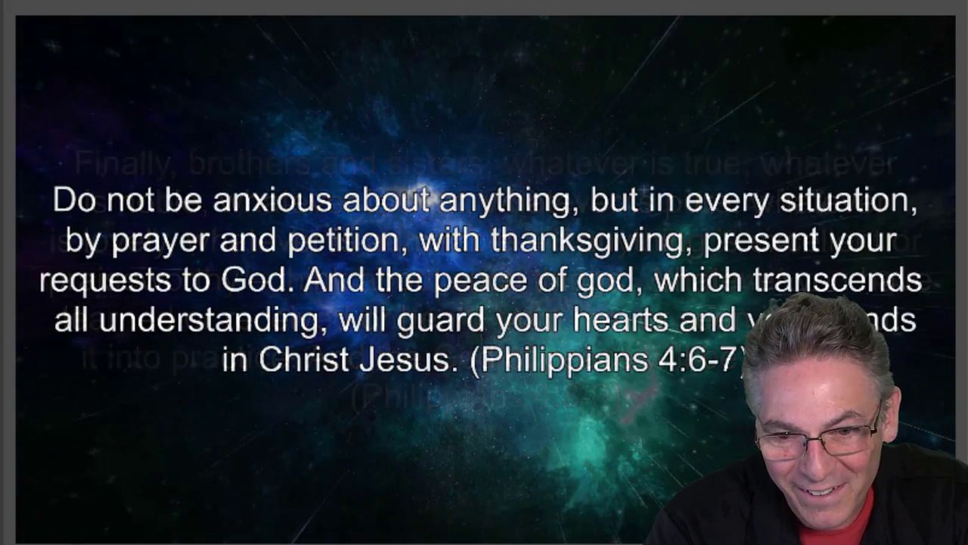